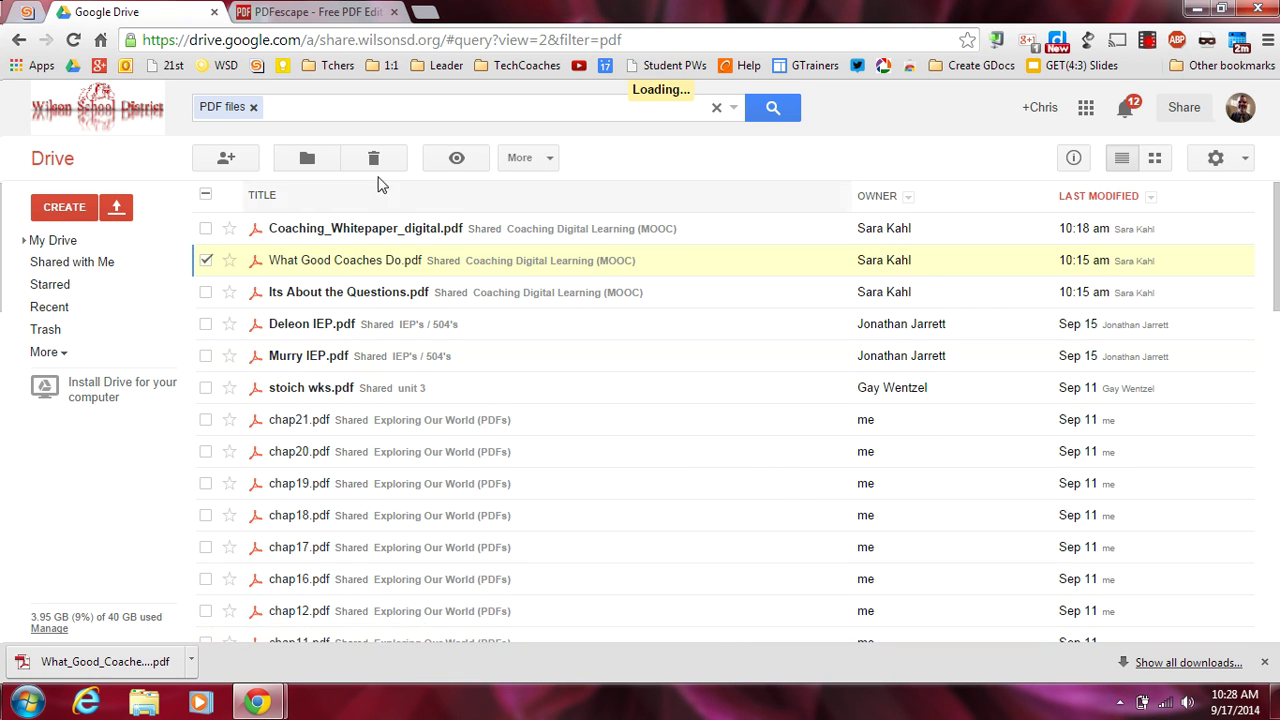
# - Download the selected What Good Coaches Do.pdf from Drive to the Desktop
pyautogui.click(522, 157)
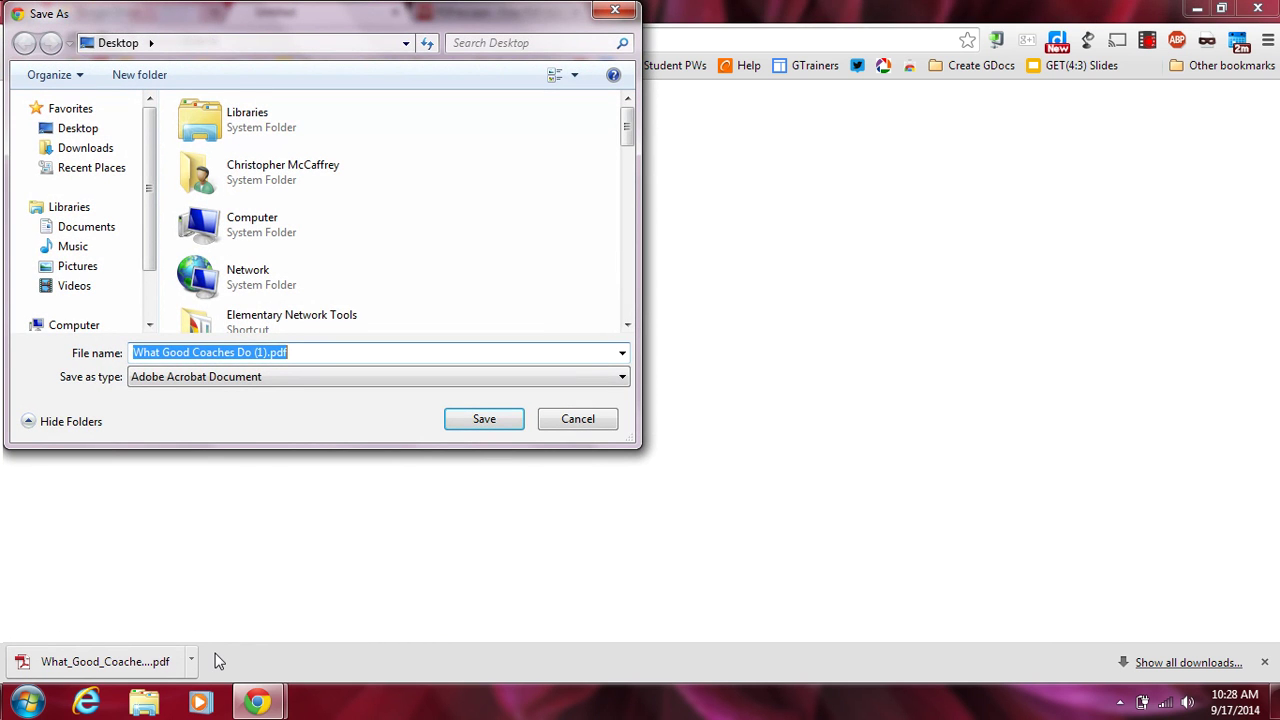
pyautogui.click(78, 129)
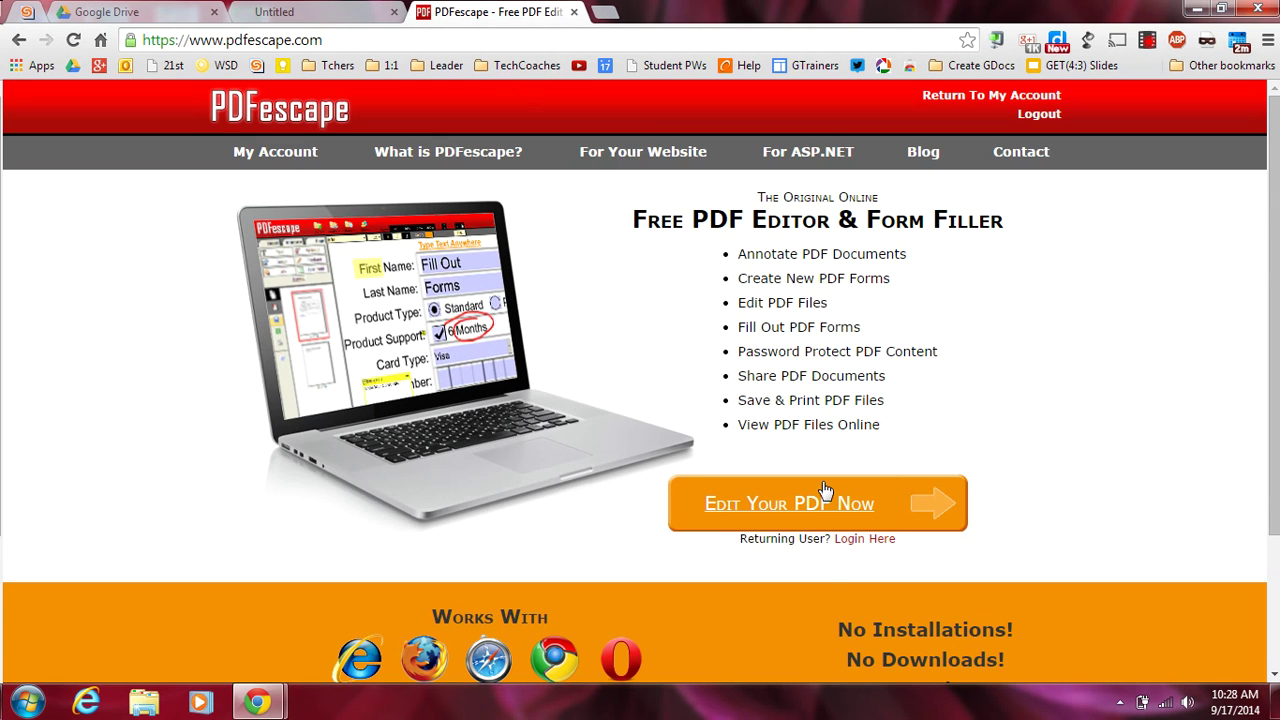
# - Switch to PDFescape, continue with the free online editor, and upload What Good Coaches Do.pdf from the Desktop for editing
pyautogui.click(796, 514)
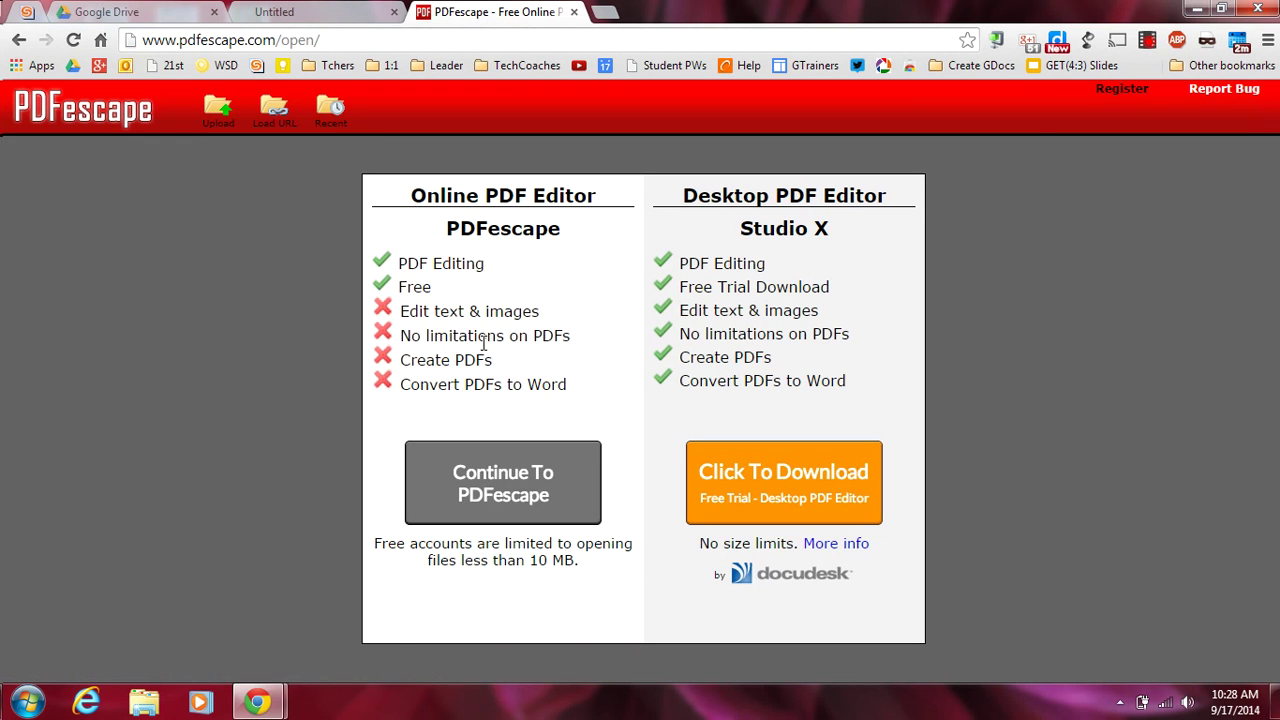
pyautogui.click(478, 475)
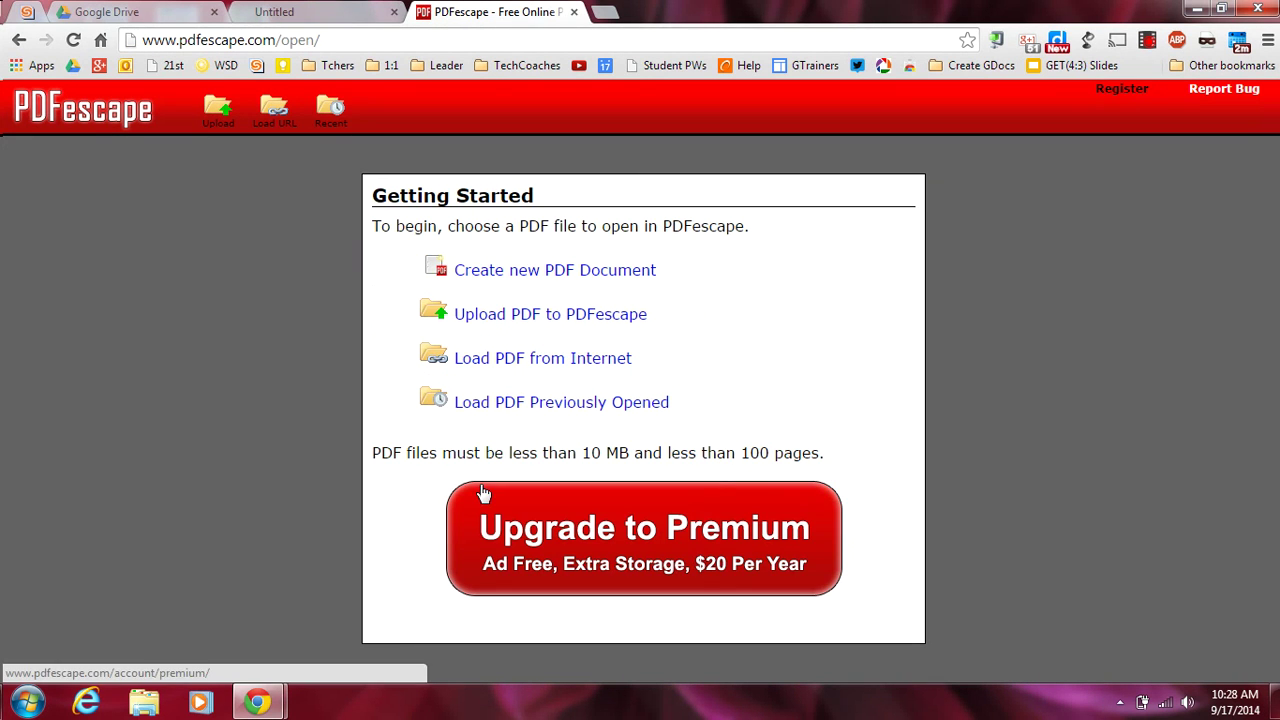
pyautogui.click(490, 318)
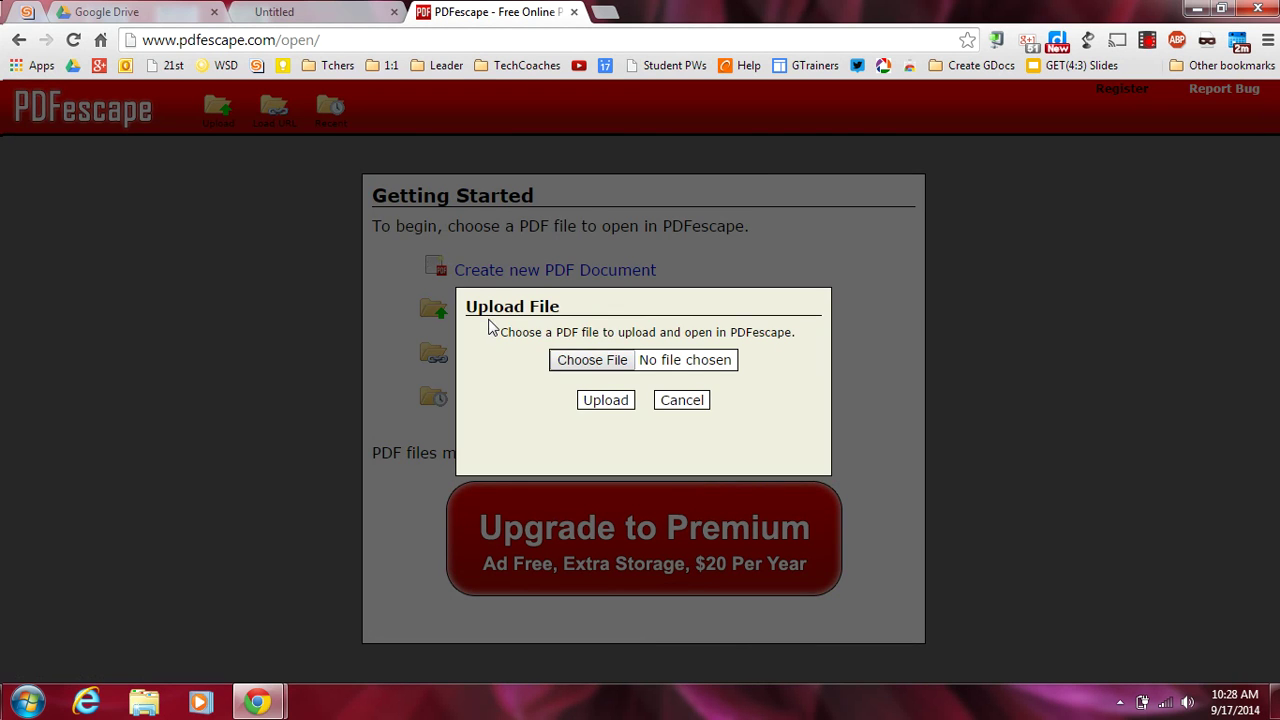
pyautogui.click(585, 371)
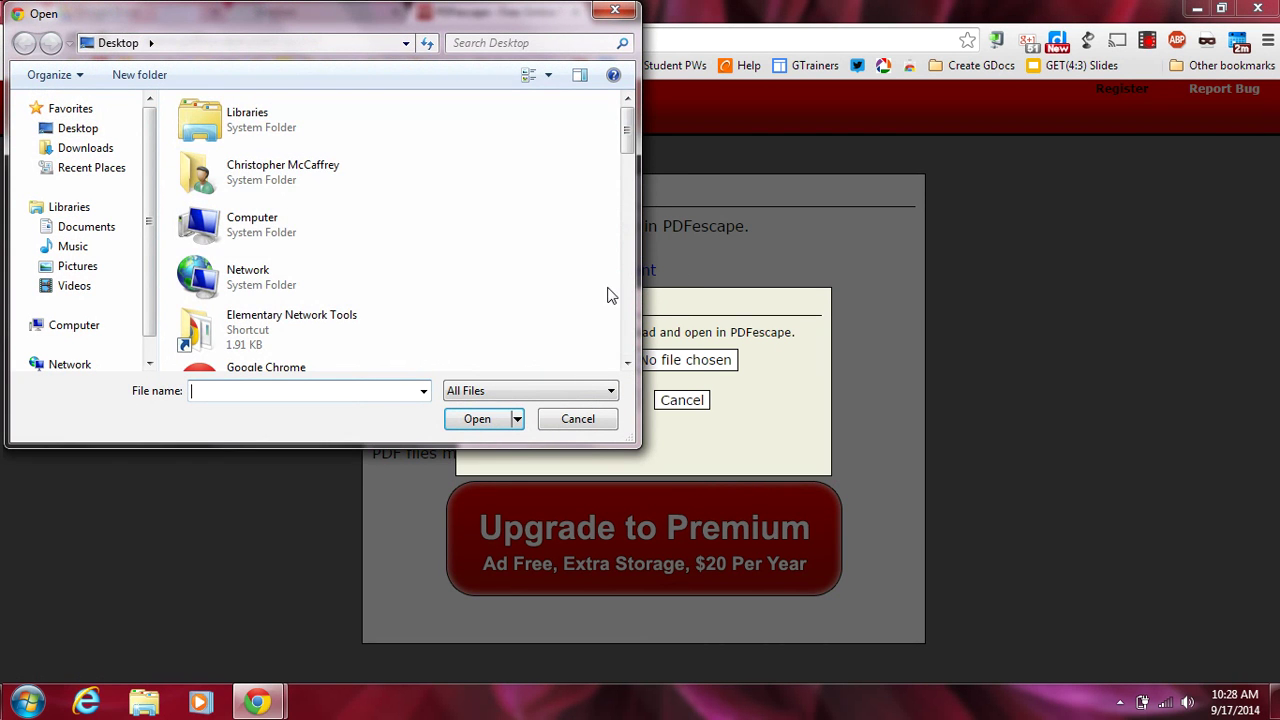
pyautogui.scroll(-3, 630, 300)
pyautogui.scroll(-5, 630, 300)
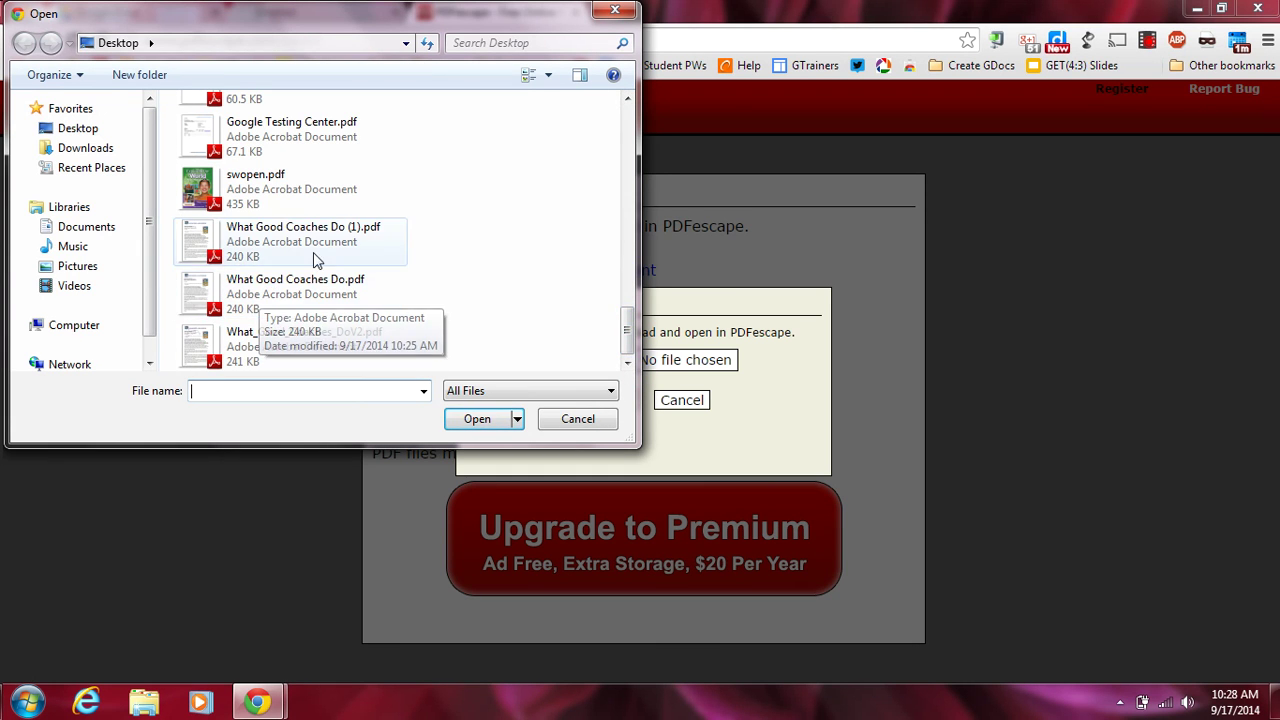
pyautogui.doubleClick(283, 292)
pyautogui.click(605, 400)
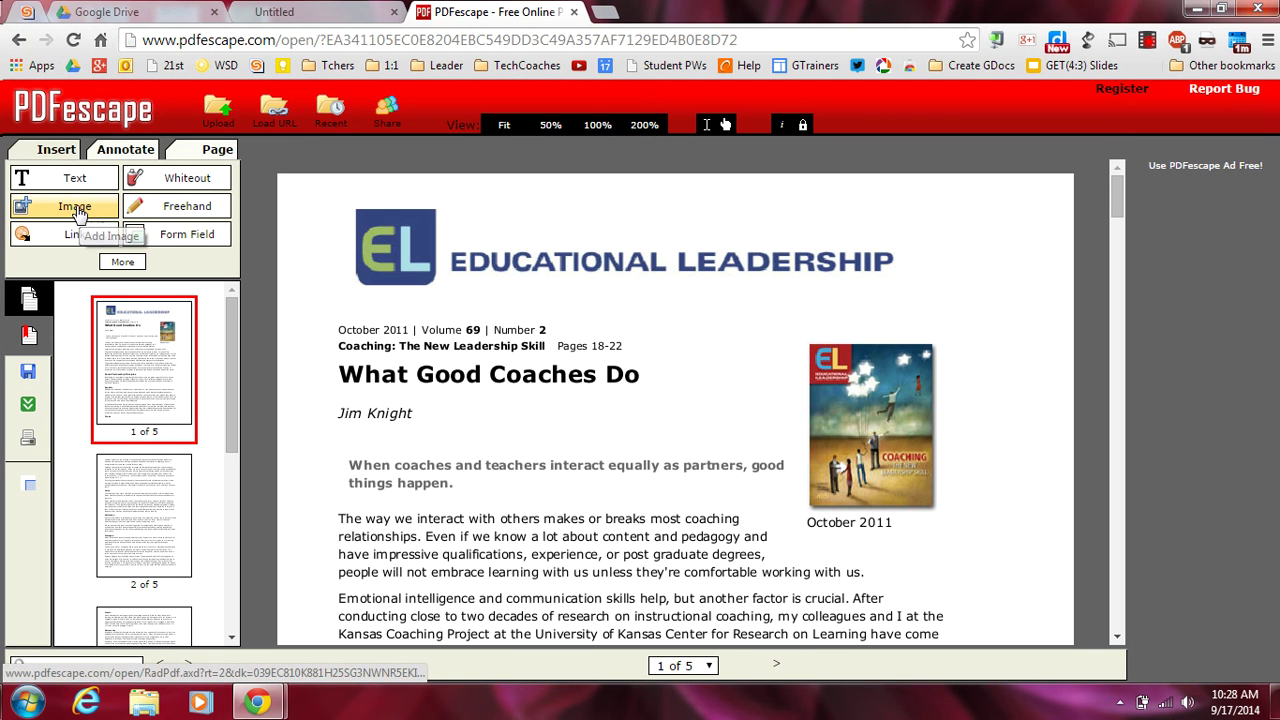
# - Draw a freehand scribble across page 1's title and opening text, and add the text "dsaDSA" at the header and "dasAdsa" beside the cover image
pyautogui.click(184, 210)
pyautogui.moveTo(655, 378)
pyautogui.mouseDown()
pyautogui.moveTo(360, 411)
pyautogui.moveTo(655, 540)
pyautogui.mouseUp()
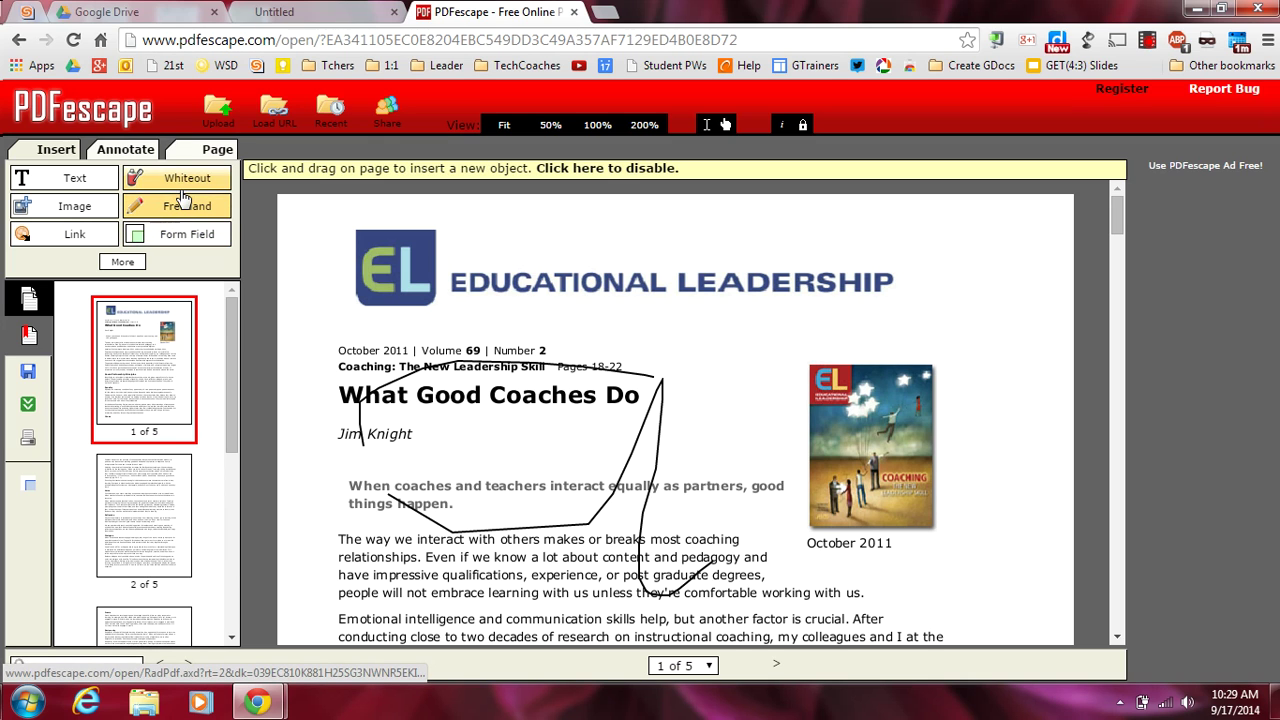
pyautogui.click(64, 190)
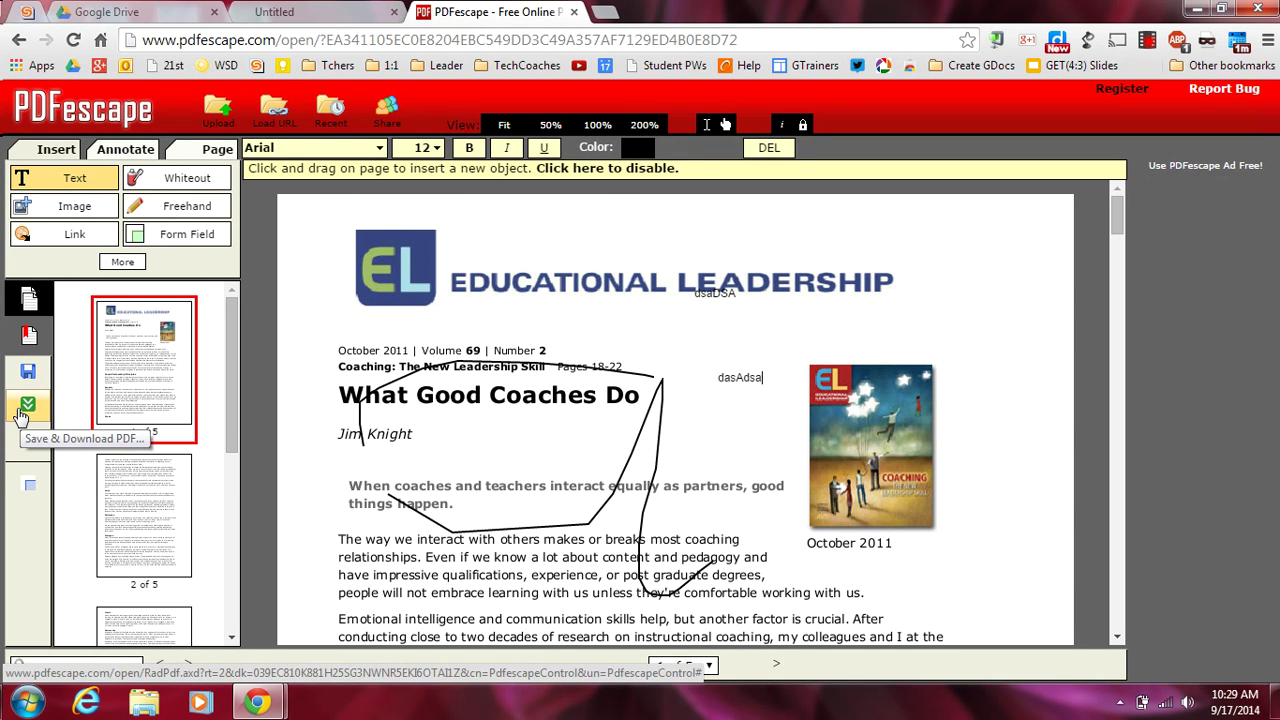
# - Save and download the annotated PDF to the Desktop as What_Good_Coaches_Dov3.pdf
pyautogui.click(21, 414)
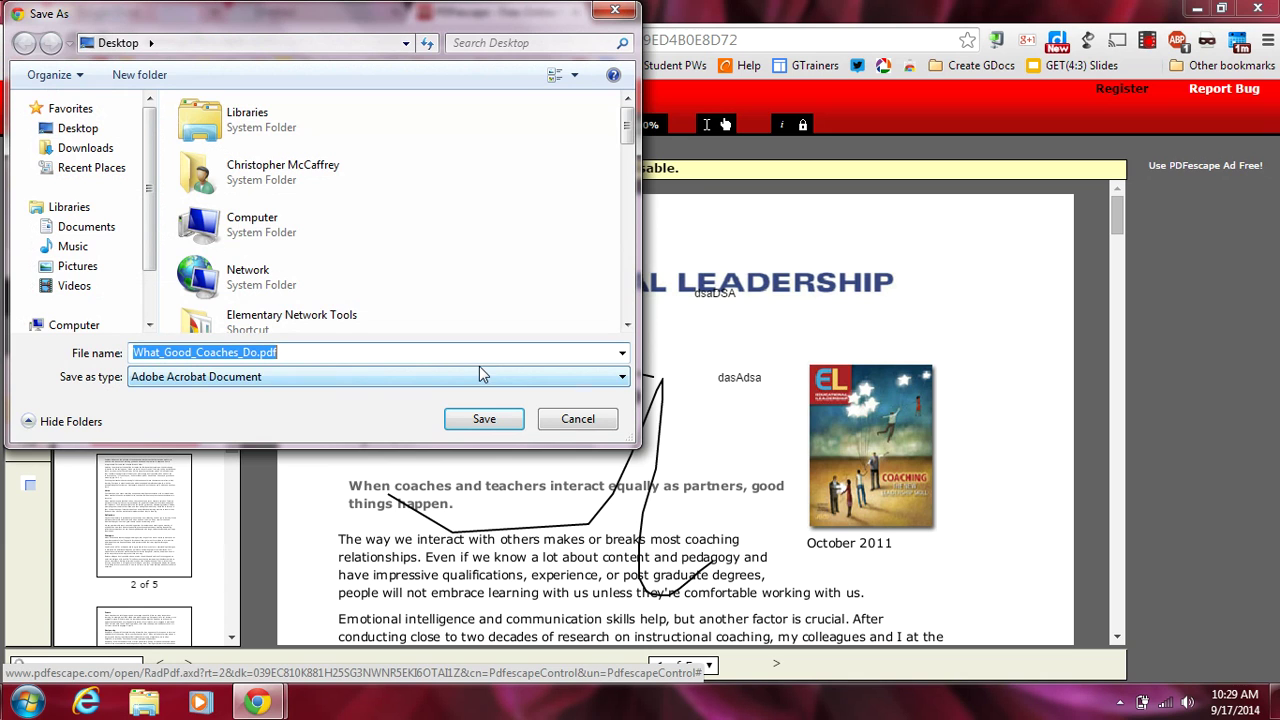
pyautogui.click(253, 352)
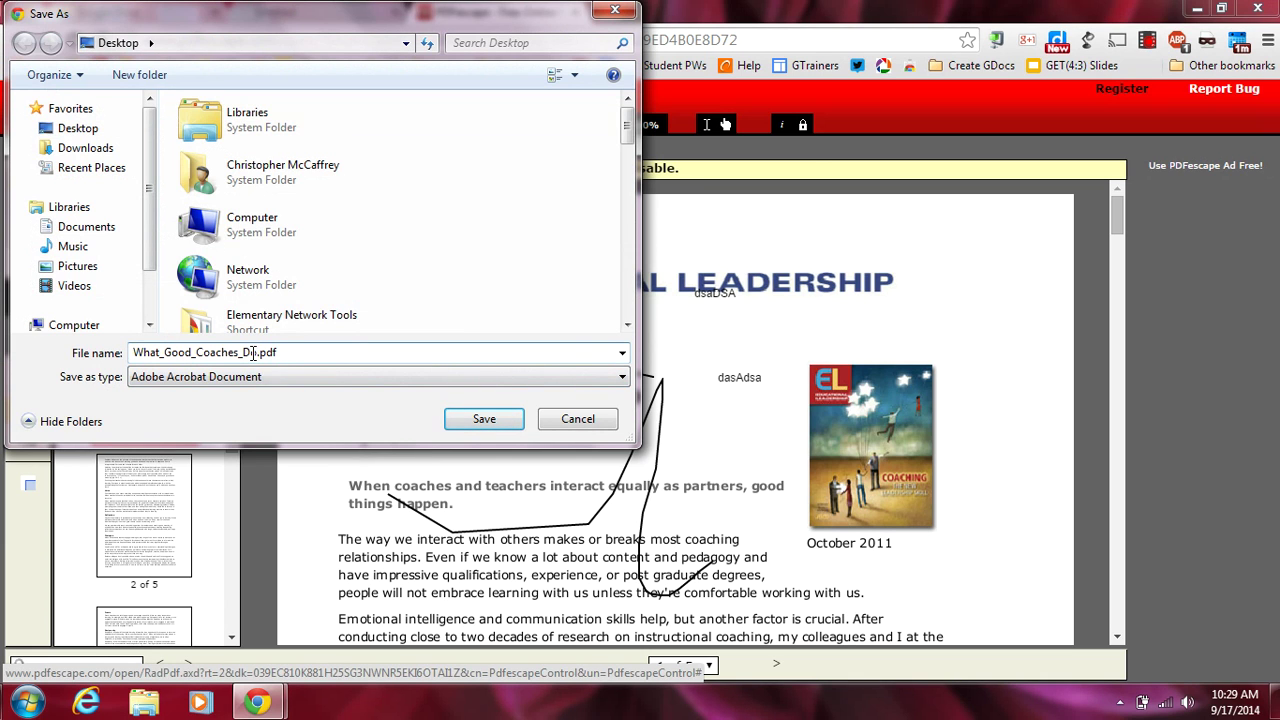
pyautogui.write('v3')
pyautogui.click(484, 418)
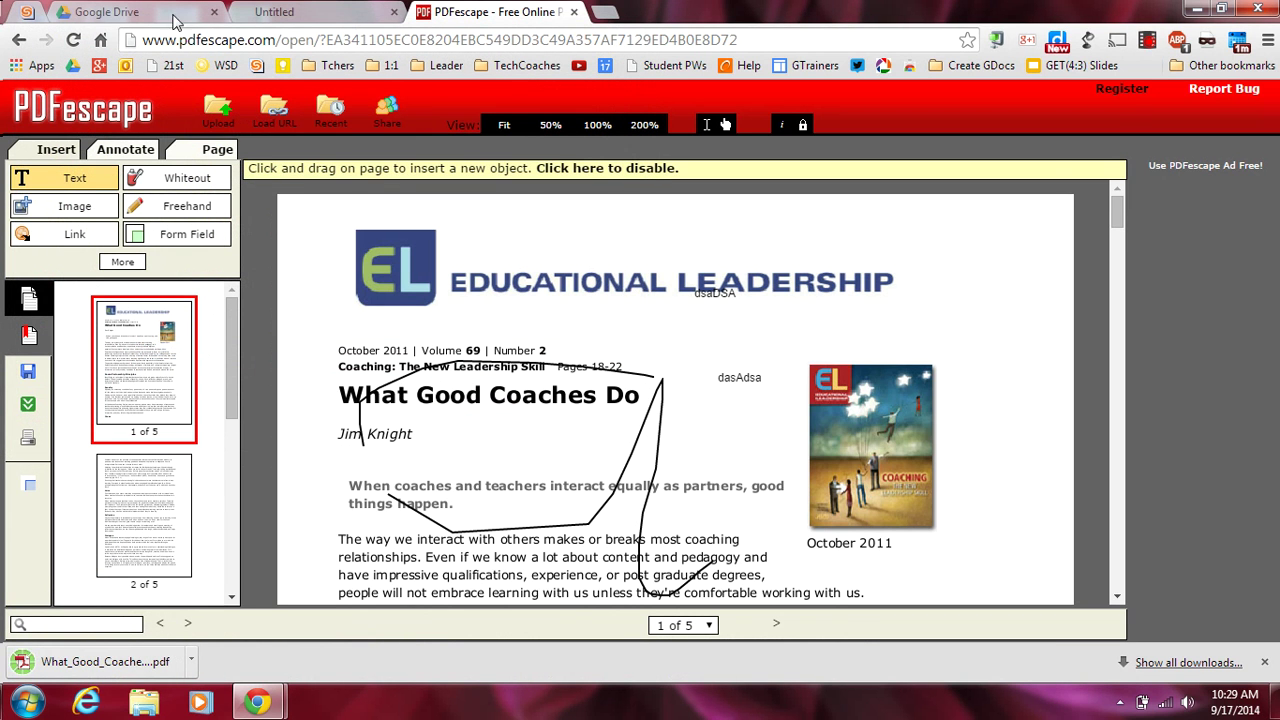
# - Switch to Google Drive and upload What_Good_Coaches_Dov3.pdf from the Desktop without converting the PDF text to a Google document
pyautogui.click(120, 10)
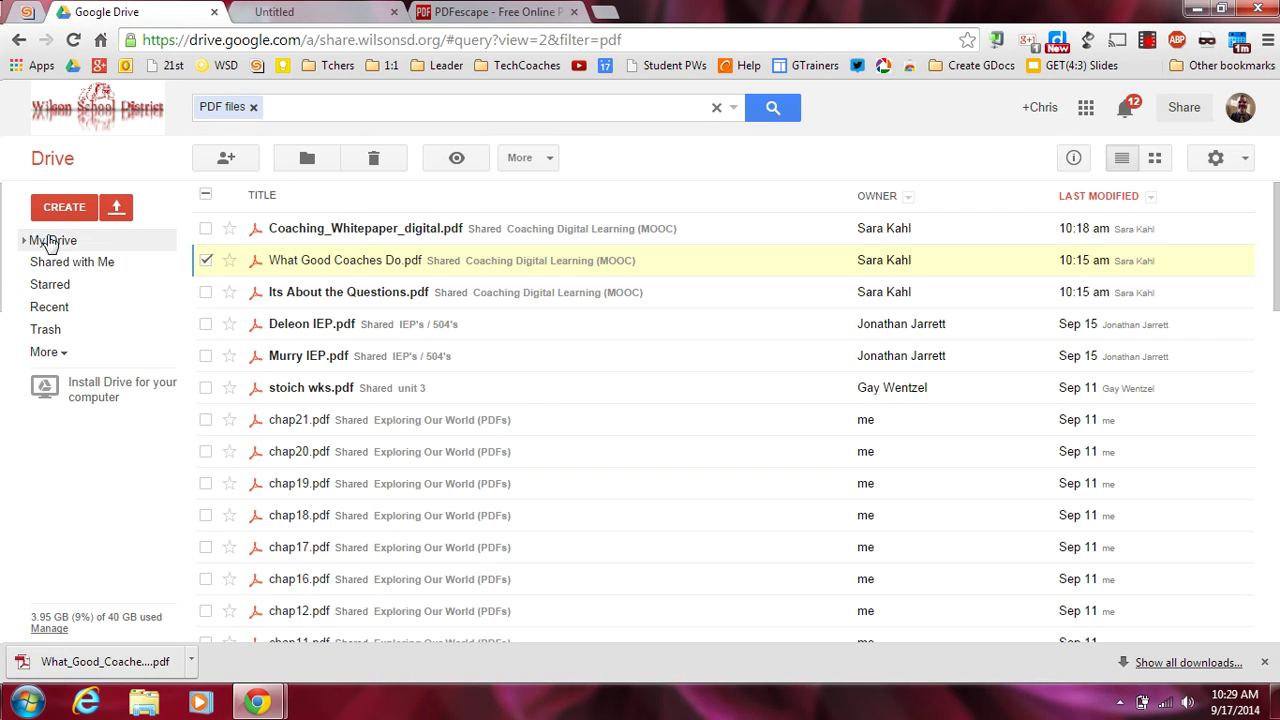
pyautogui.click(116, 207)
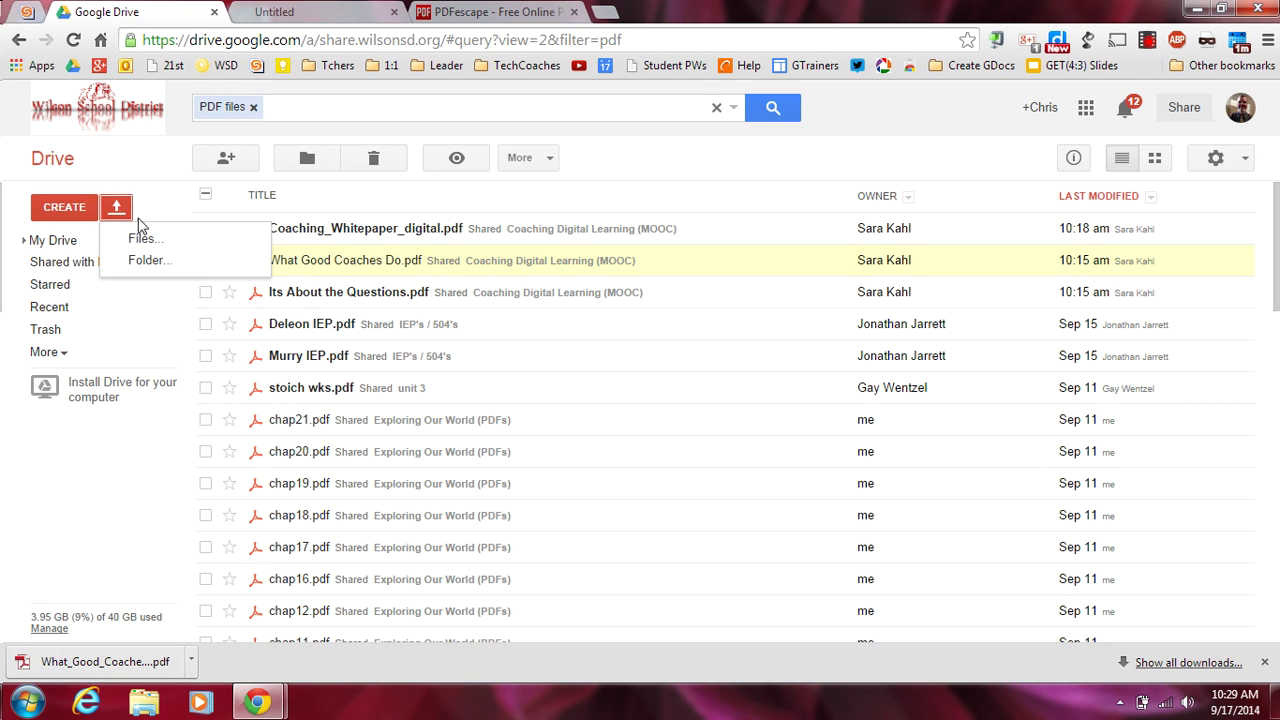
pyautogui.click(140, 240)
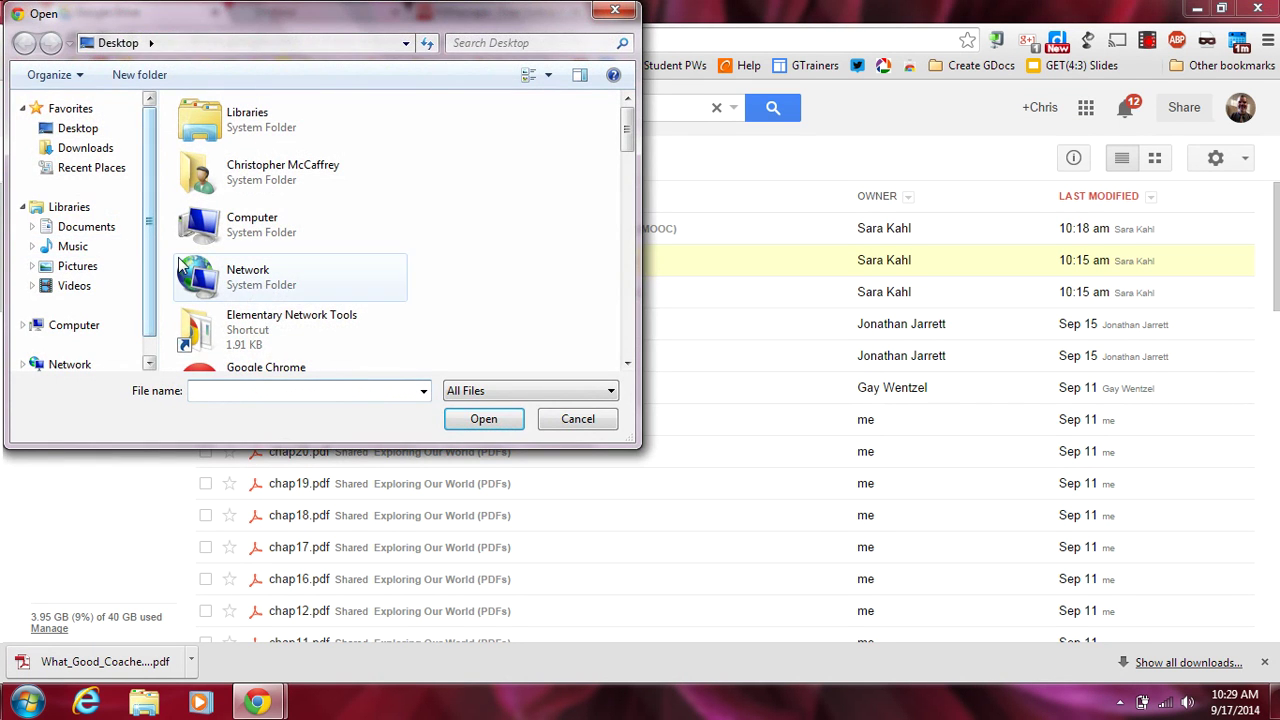
pyautogui.scroll(-15, 620, 332)
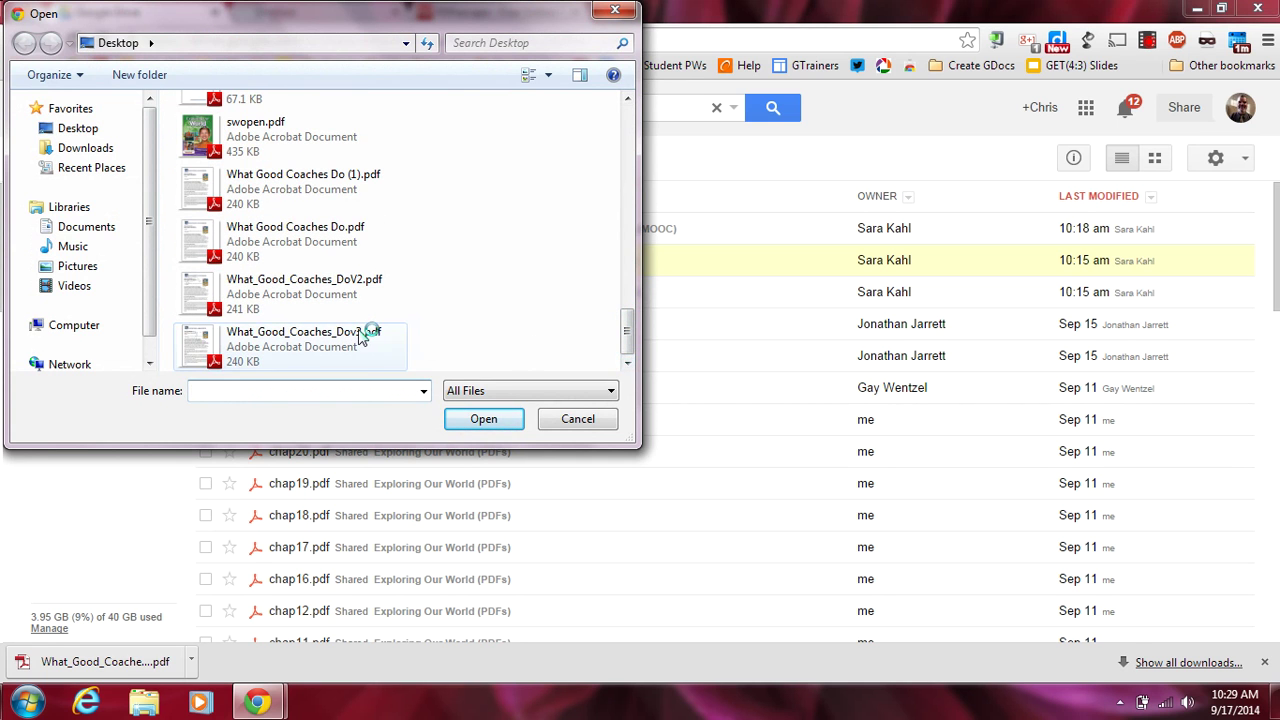
pyautogui.doubleClick(364, 336)
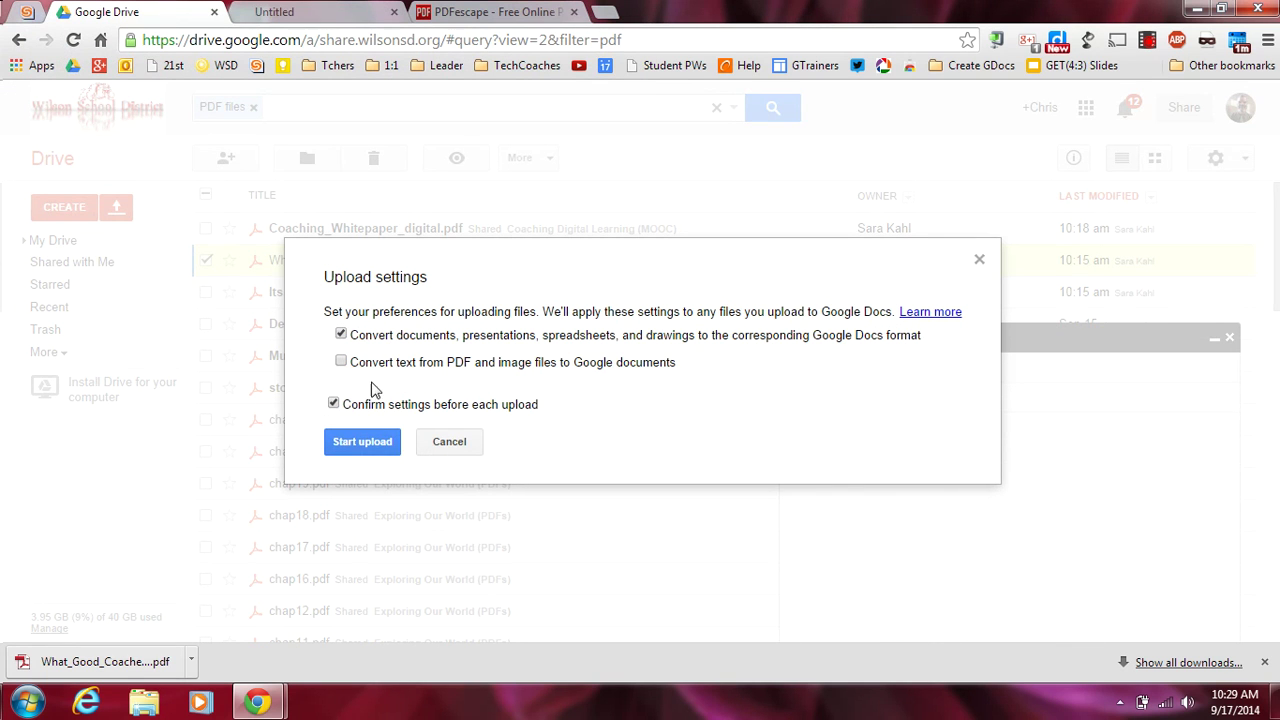
pyautogui.click(385, 442)
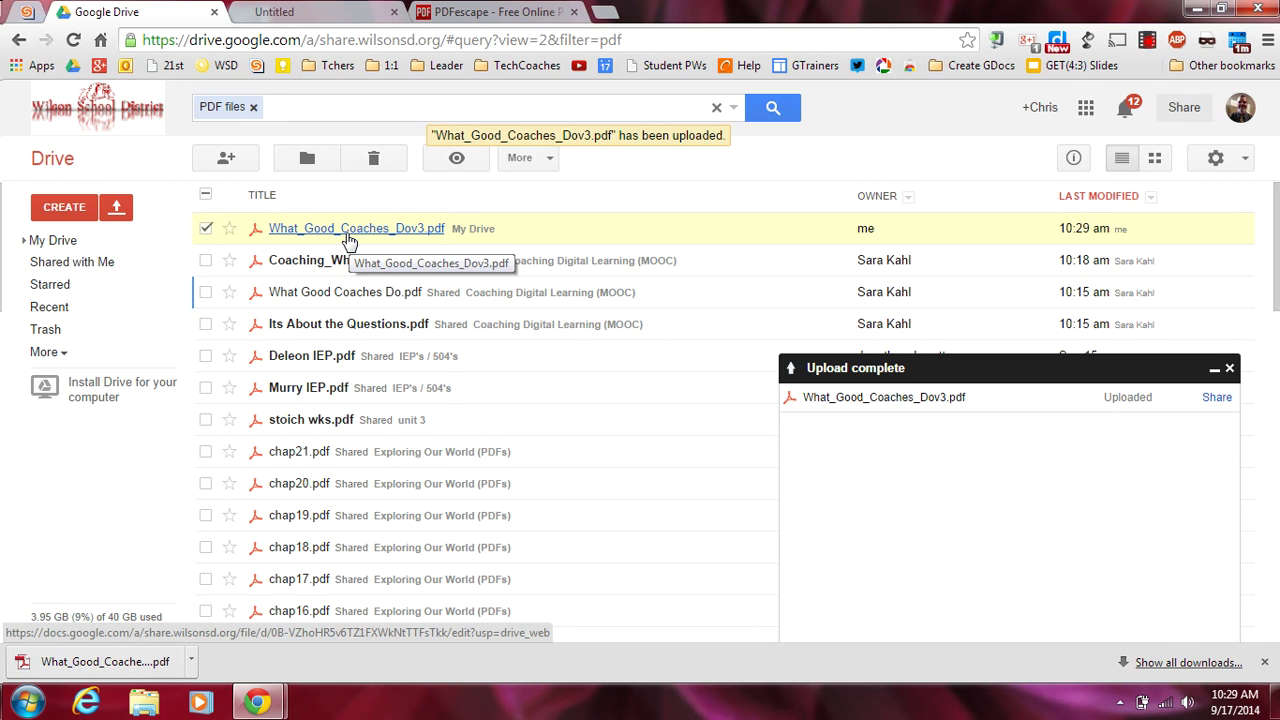
# - Search the apps that can be connected to Drive for "PDF"
pyautogui.click(62, 207)
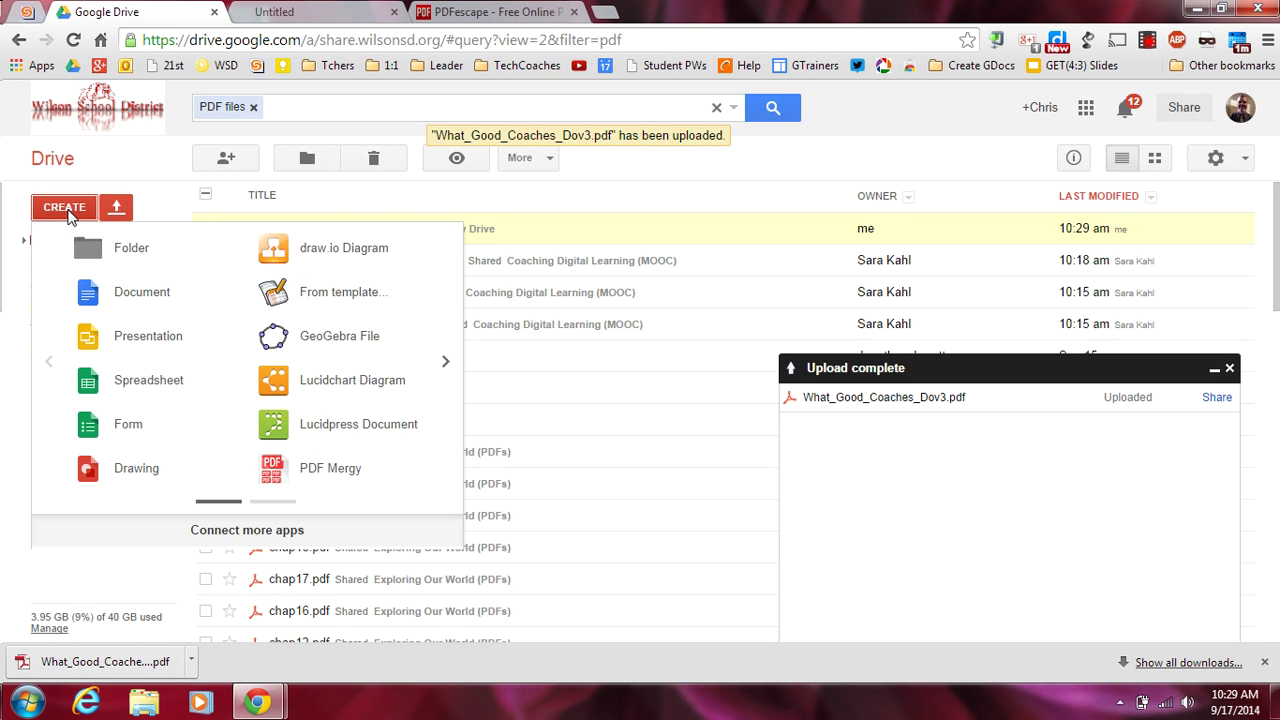
pyautogui.click(256, 530)
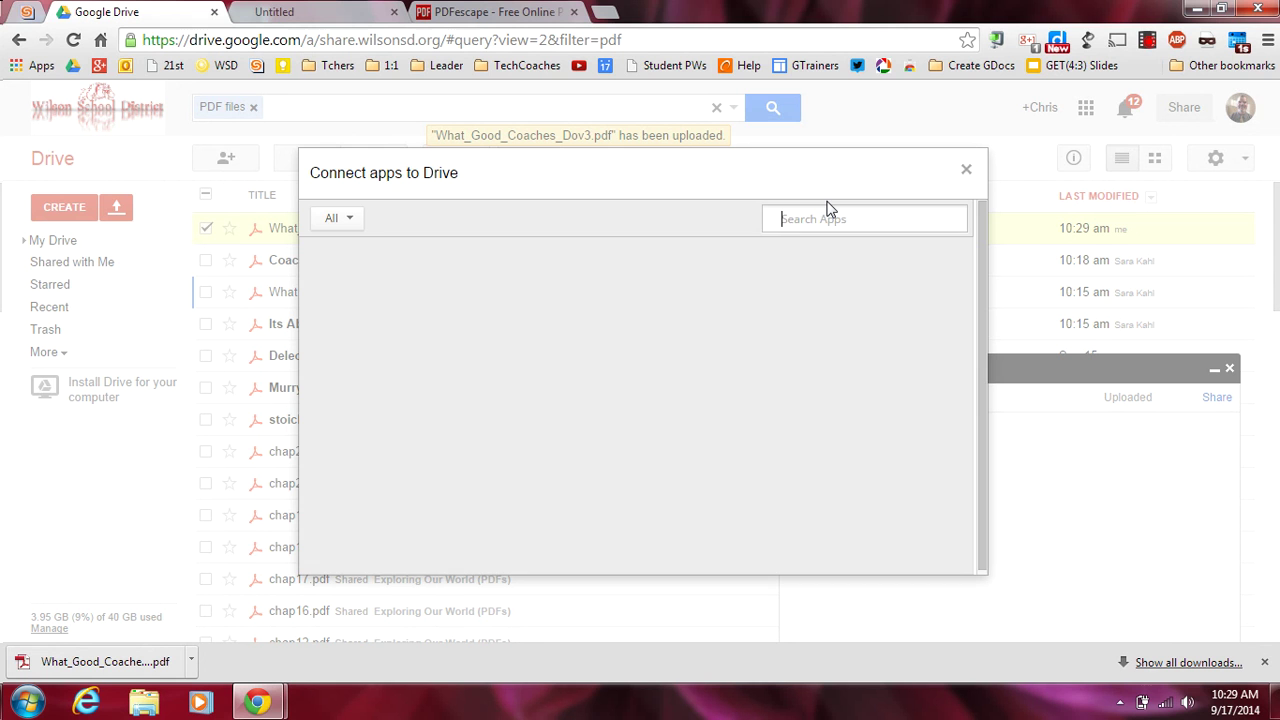
pyautogui.write('PS')
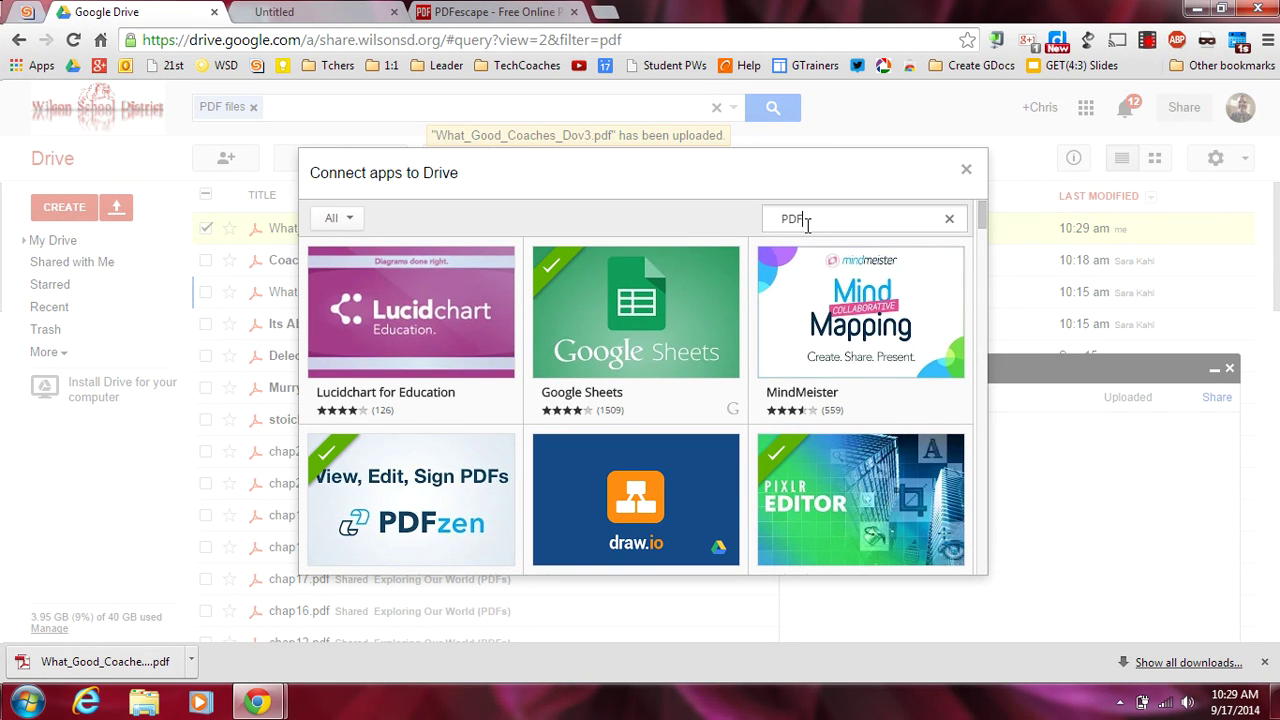
pyautogui.press('Return')
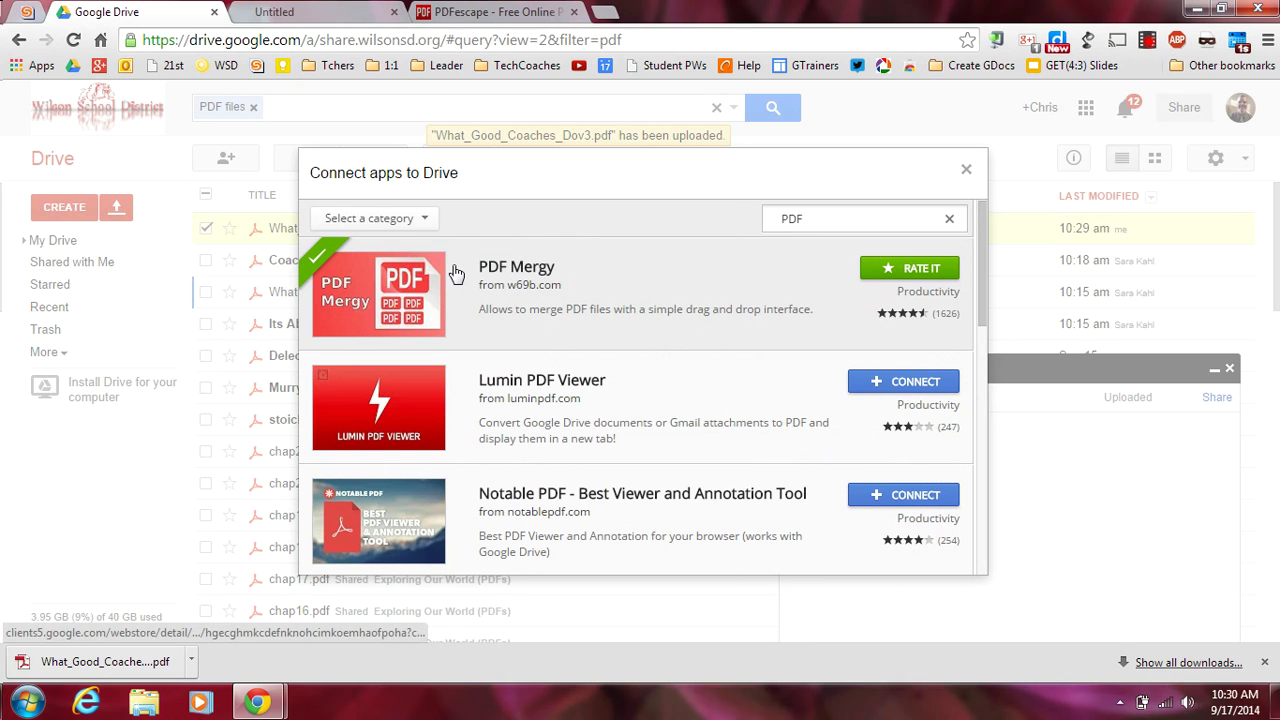
# - Look through the PDF apps in the search results, view the PDF Zen details, and close the app gallery
pyautogui.scroll(-1, 577, 335)
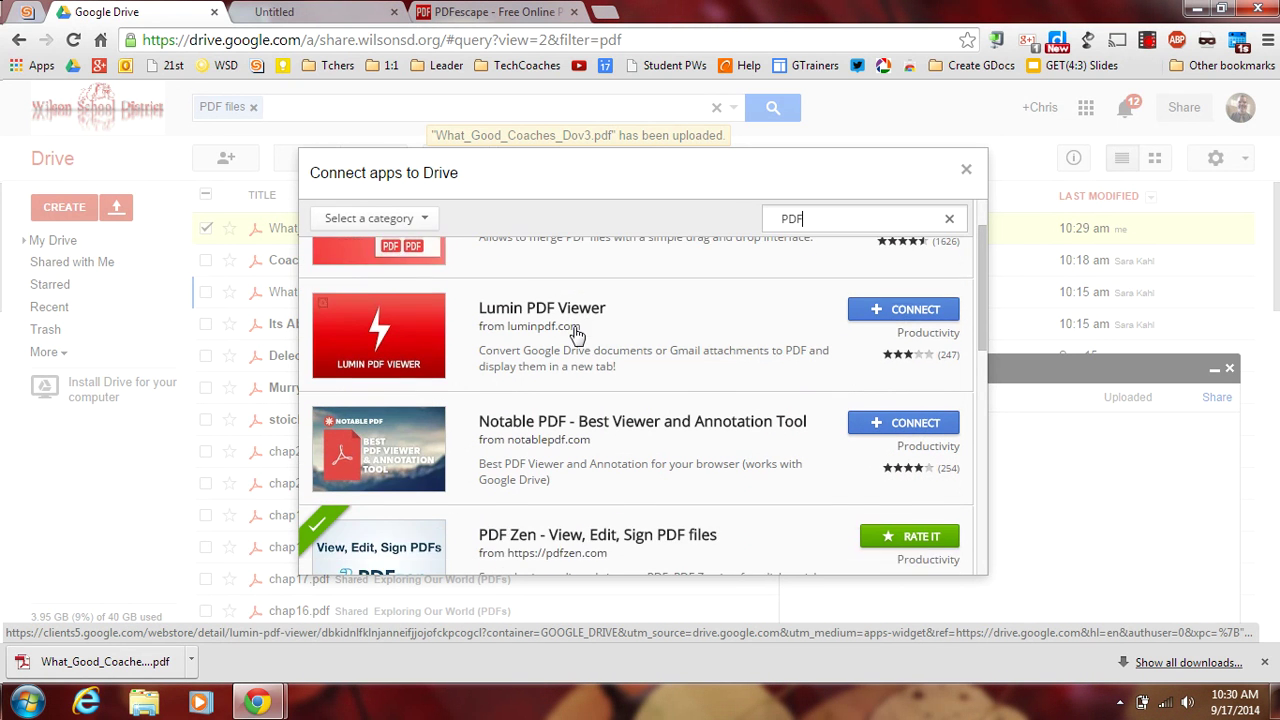
pyautogui.scroll(-1, 577, 335)
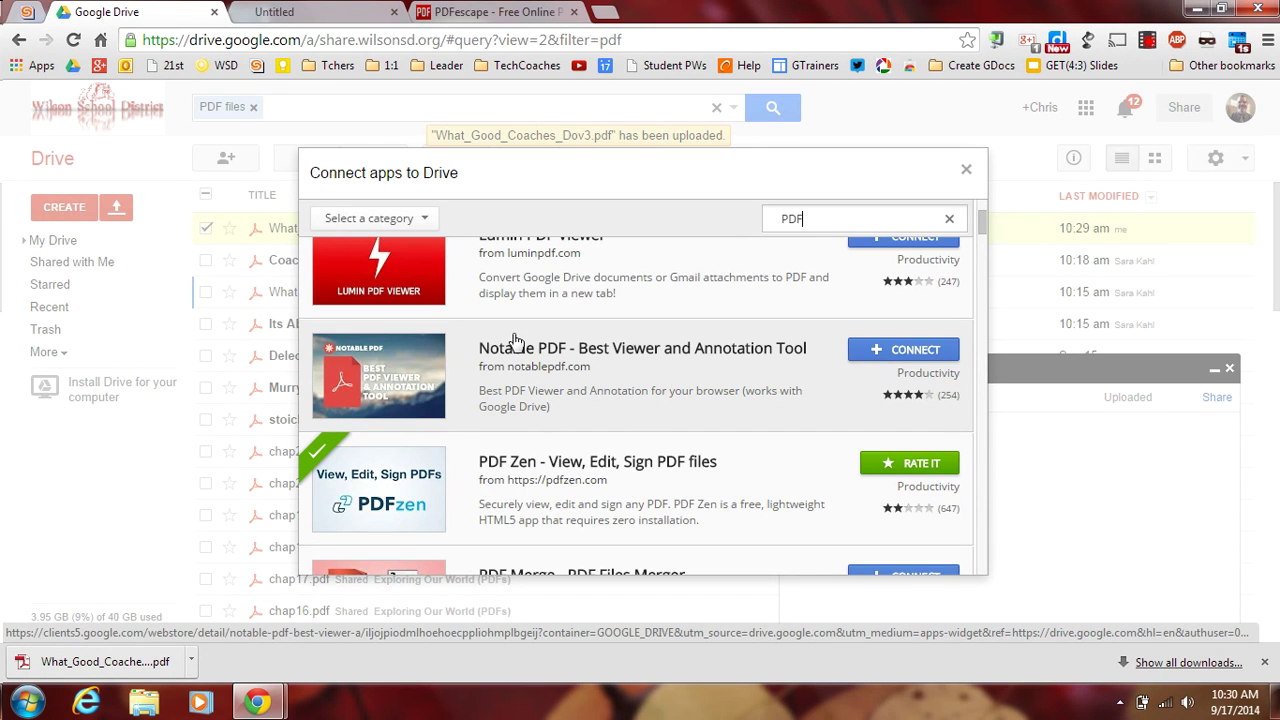
pyautogui.scroll(-2, 515, 342)
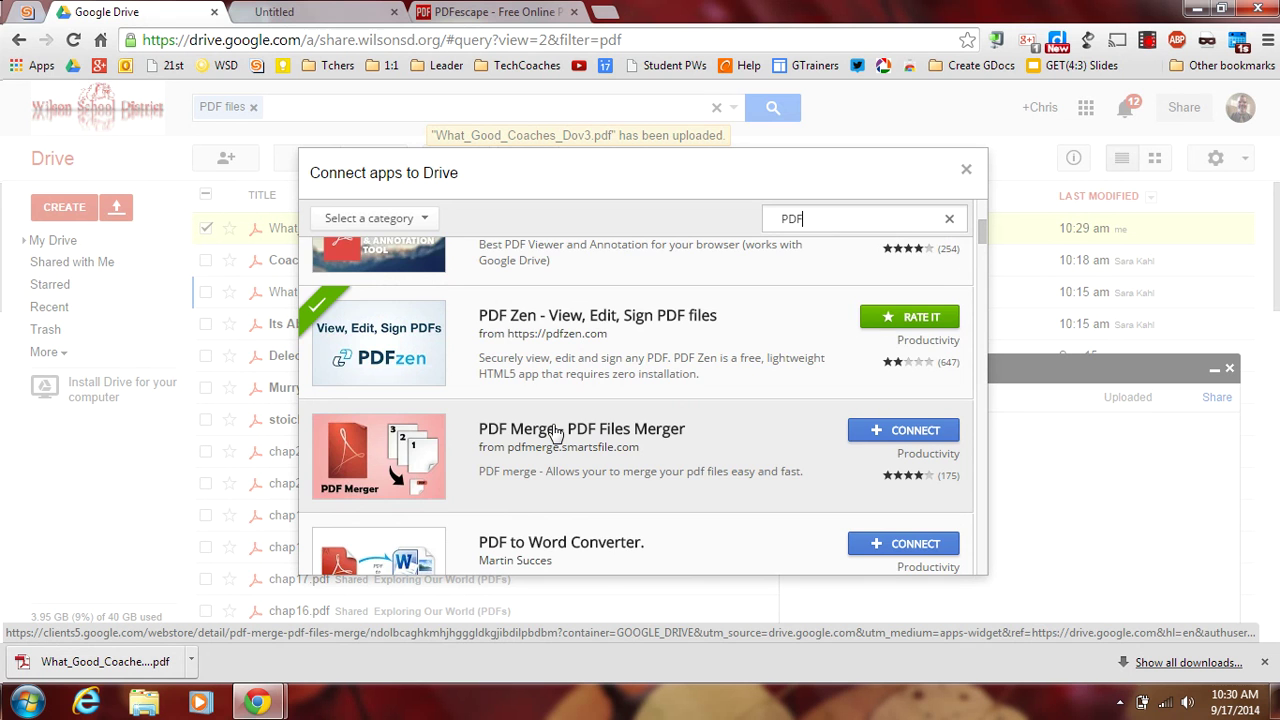
pyautogui.scroll(-5, 555, 432)
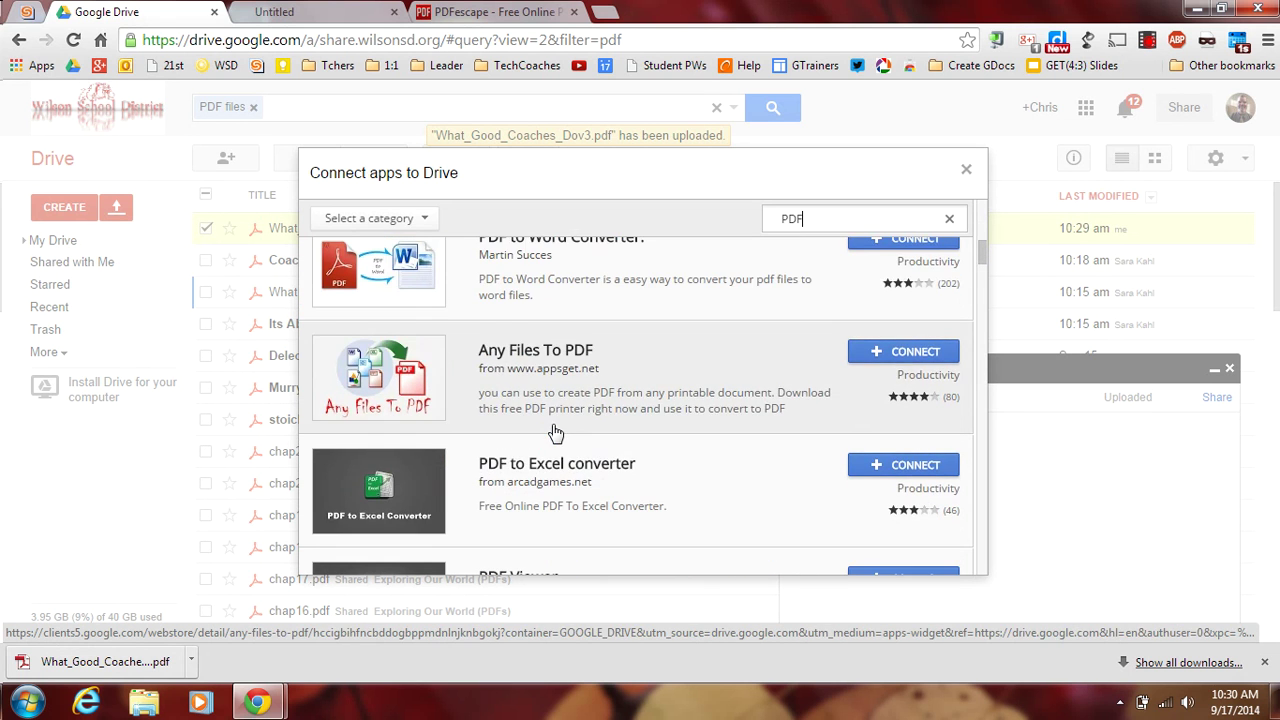
pyautogui.scroll(-10, 555, 432)
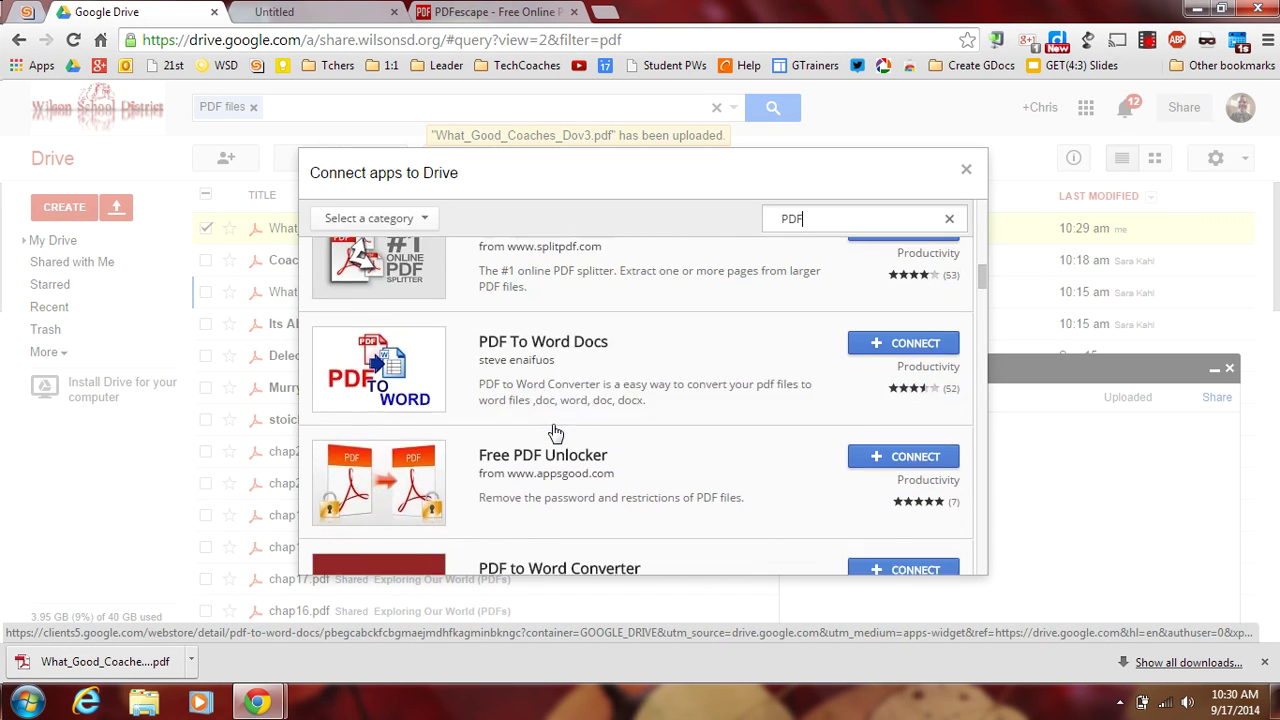
pyautogui.scroll(-12, 555, 432)
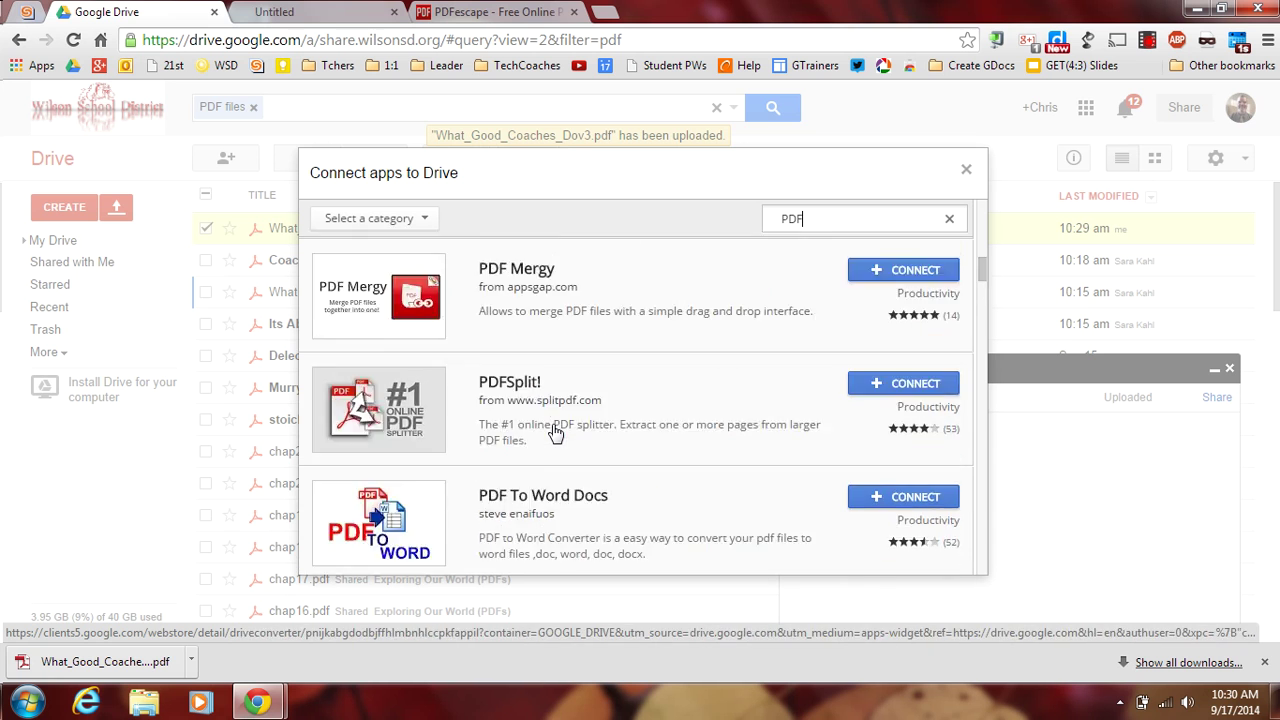
pyautogui.scroll(2, 555, 432)
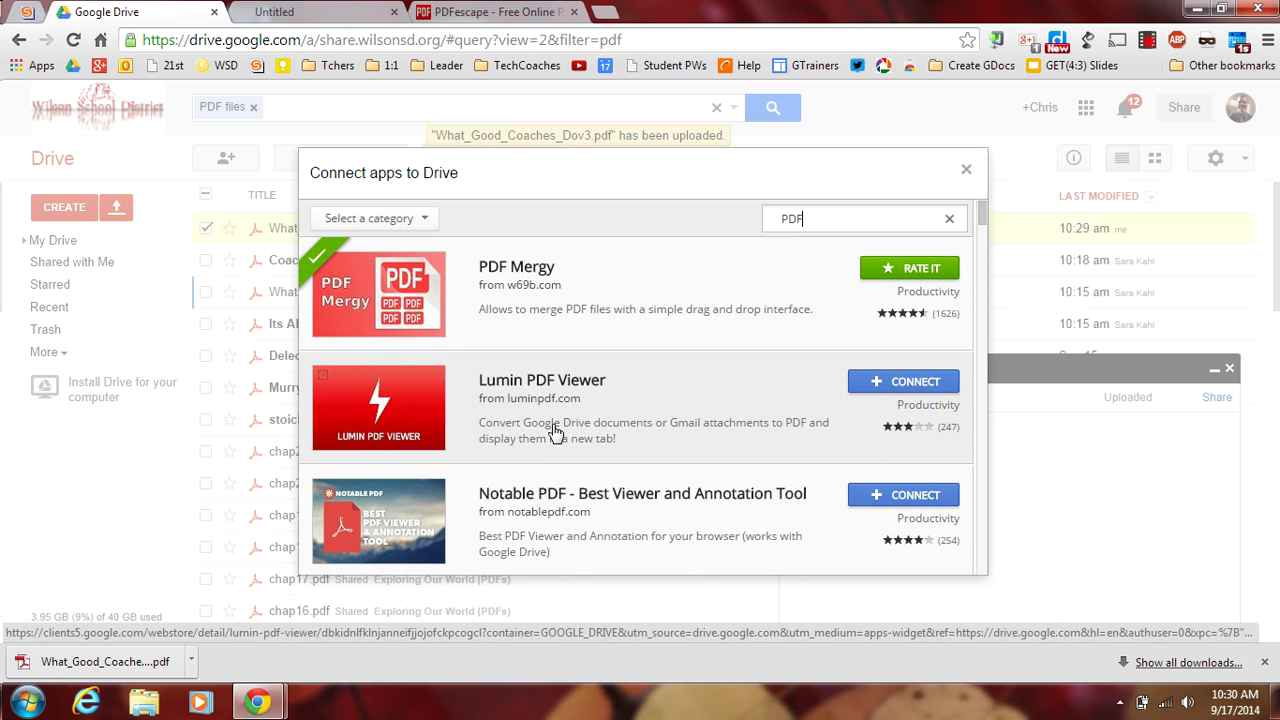
pyautogui.scroll(-3, 555, 432)
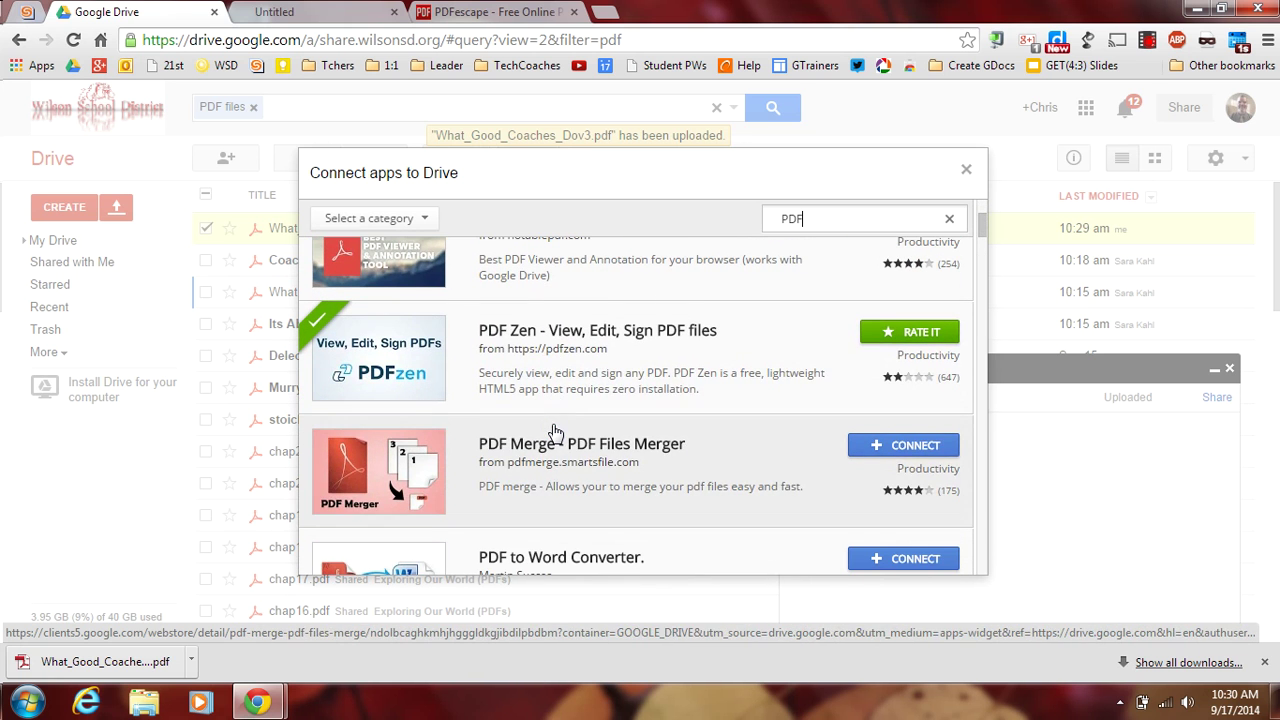
pyautogui.click(636, 338)
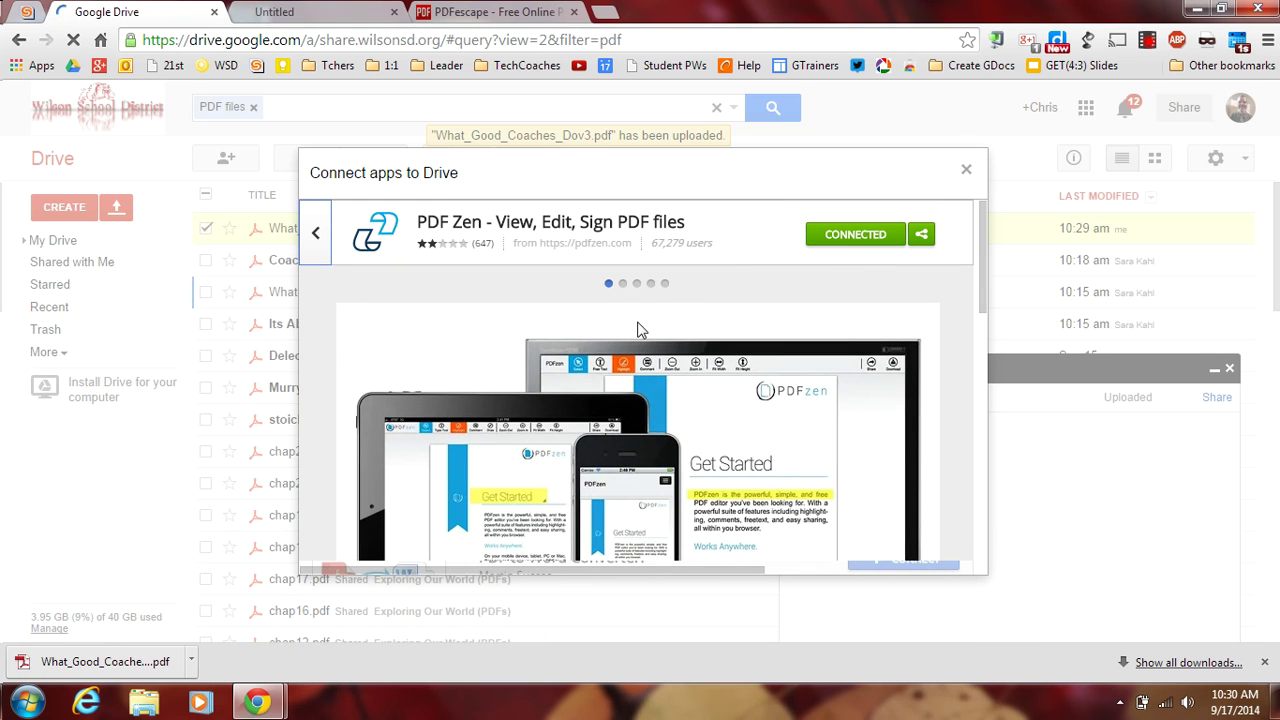
pyautogui.click(966, 173)
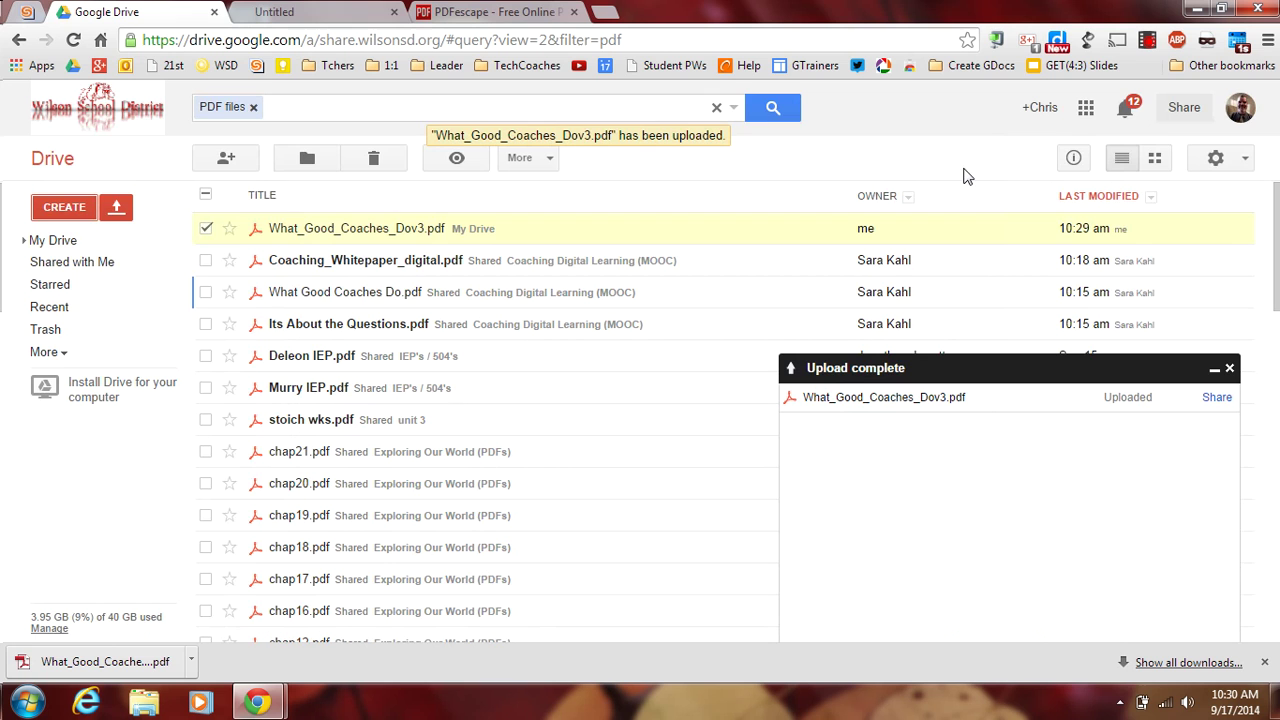
# - Open the shared What Good Coaches Do.pdf from Drive with PDFzen - View, Edit & Sign PDFs
pyautogui.rightClick(360, 295)
pyautogui.moveTo(412, 330)
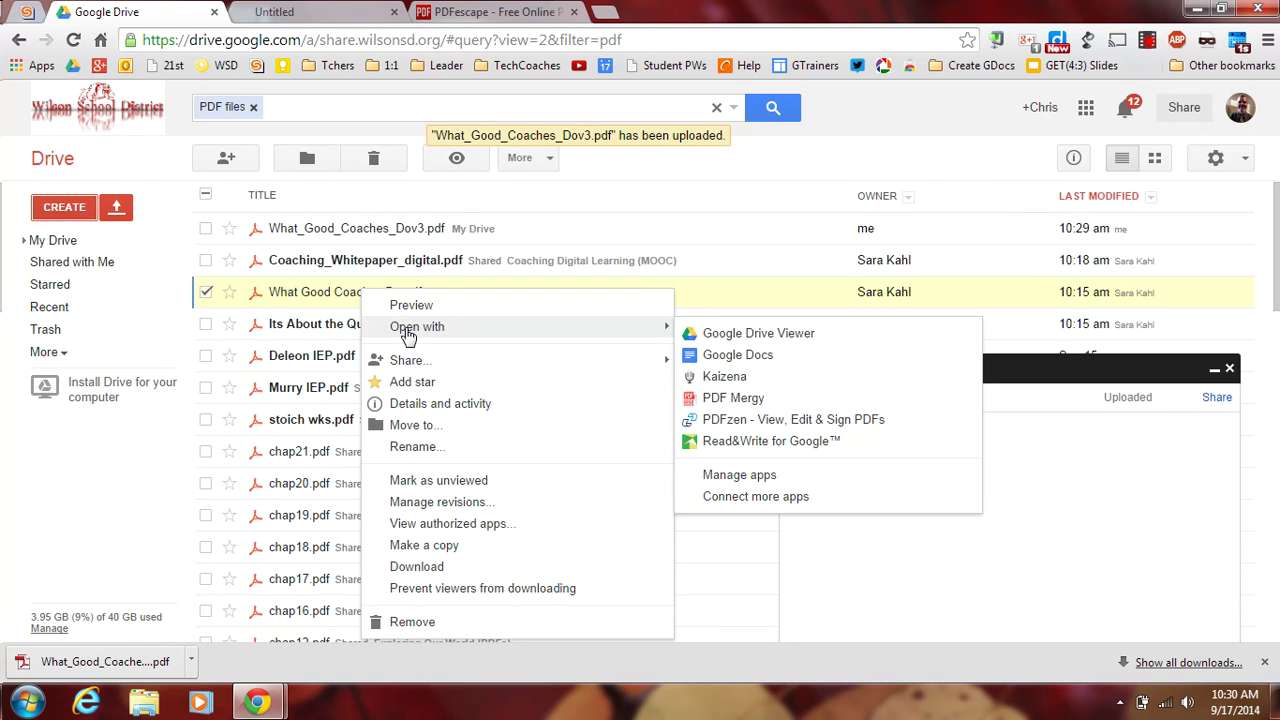
pyautogui.click(737, 424)
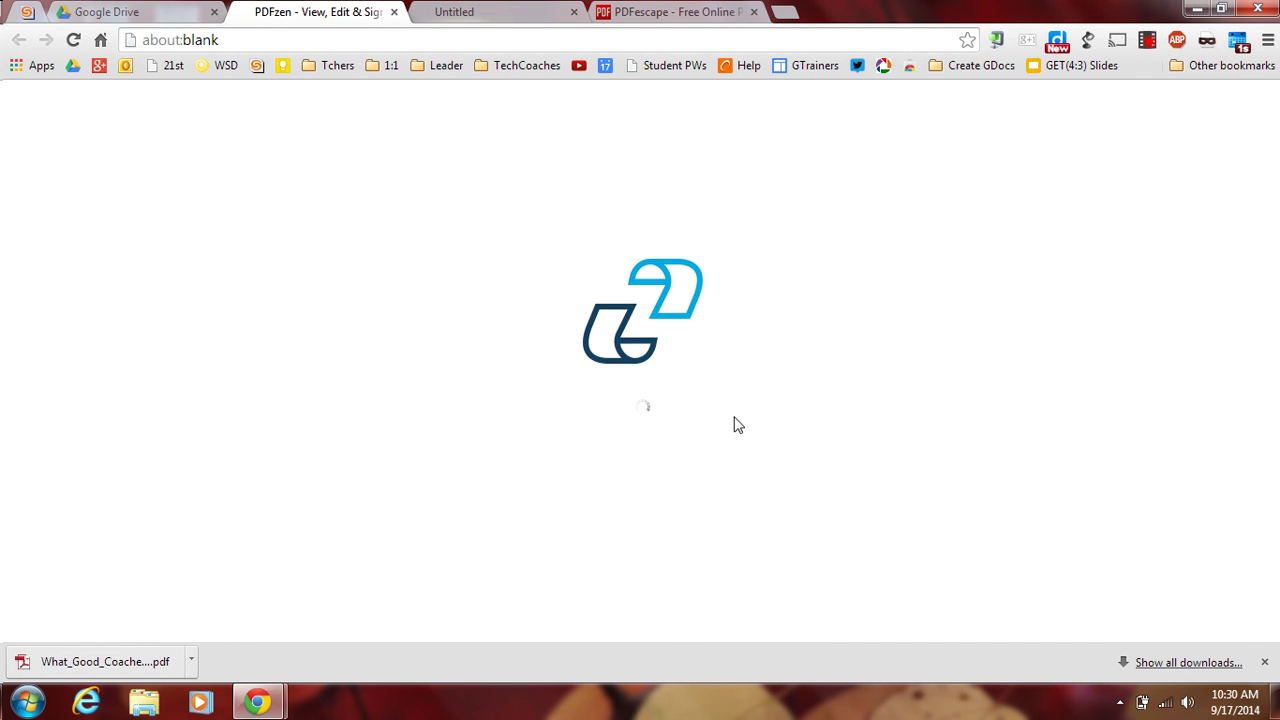
# - Close the Untitled and PDFescape browser tabs while keeping the PDFzen tab open
pyautogui.click(573, 12)
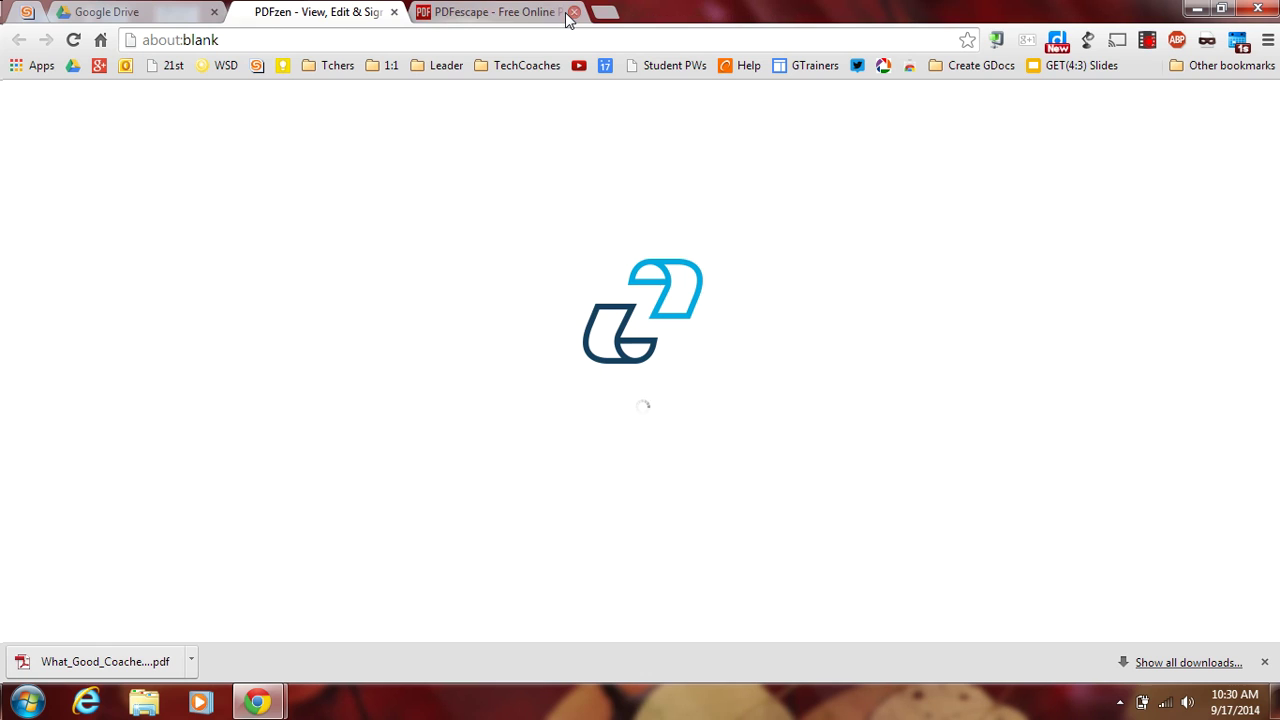
pyautogui.click(573, 12)
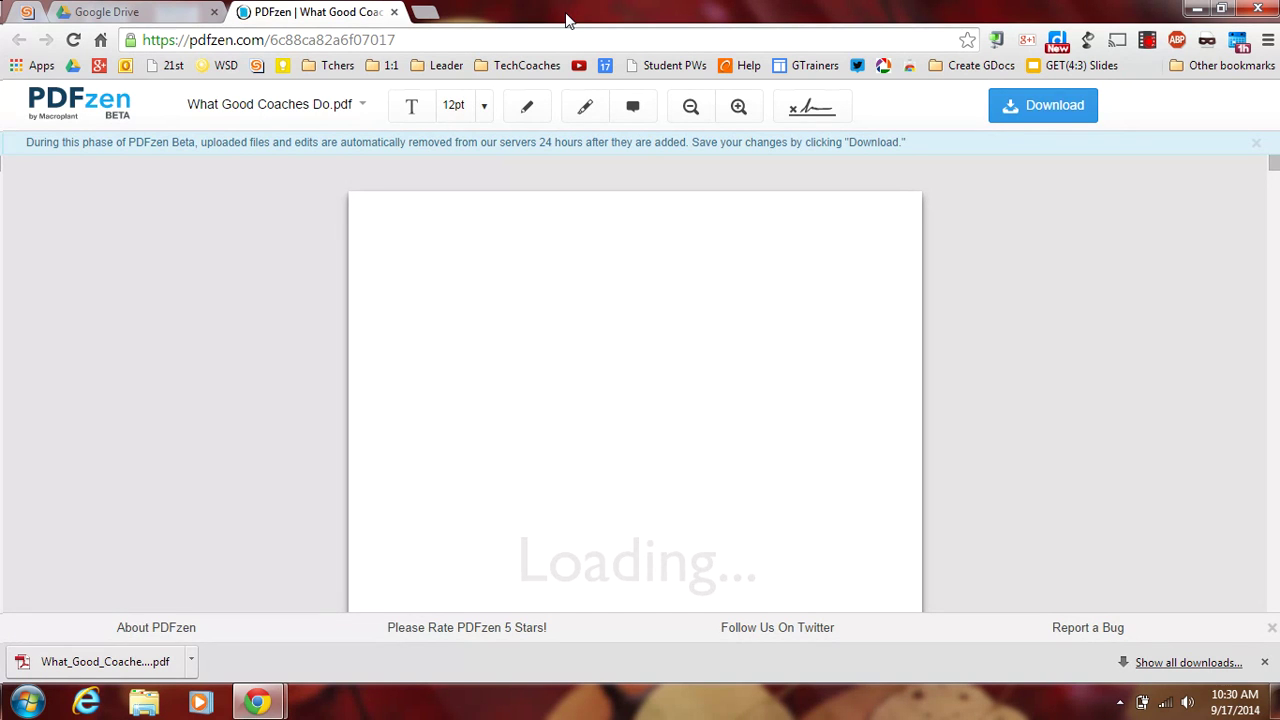
# - Add the text "fdsafdsafdsafdsa" above the Educational Leadership banner and draw a large freehand loop across the article title and introduction
pyautogui.click(413, 117)
pyautogui.click(537, 210)
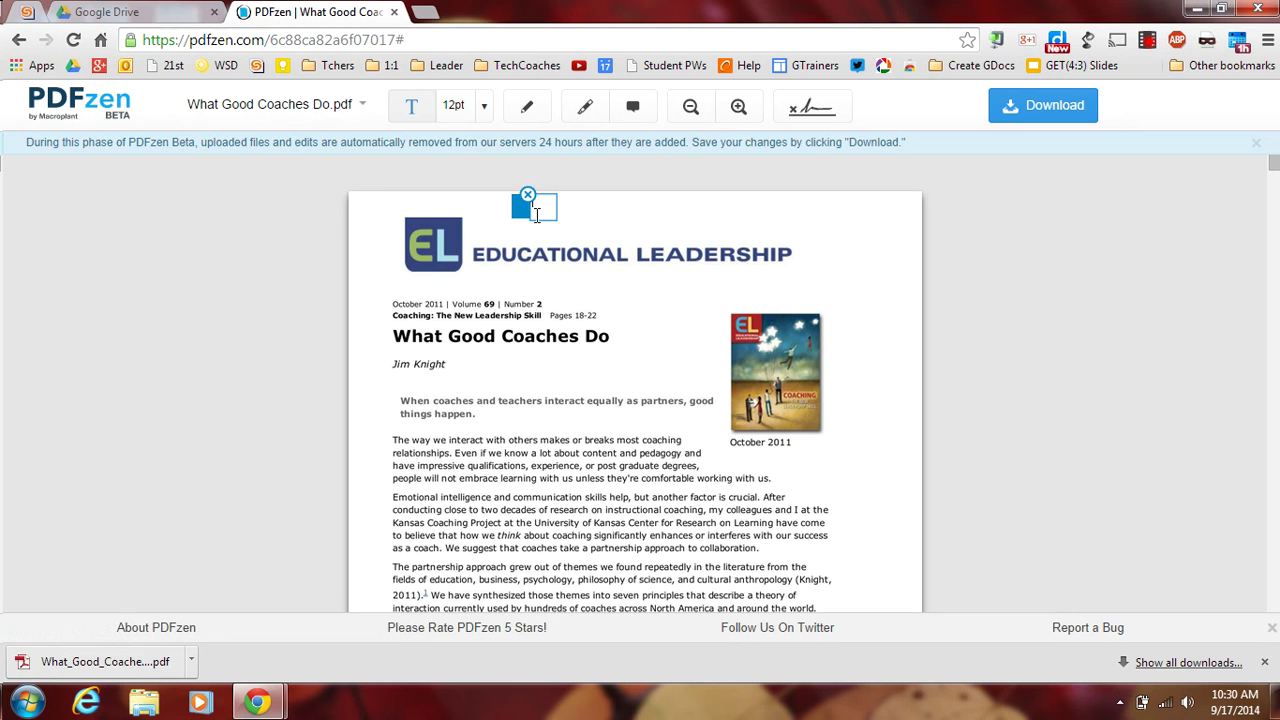
pyautogui.write('dsafdsafdsafdsa')
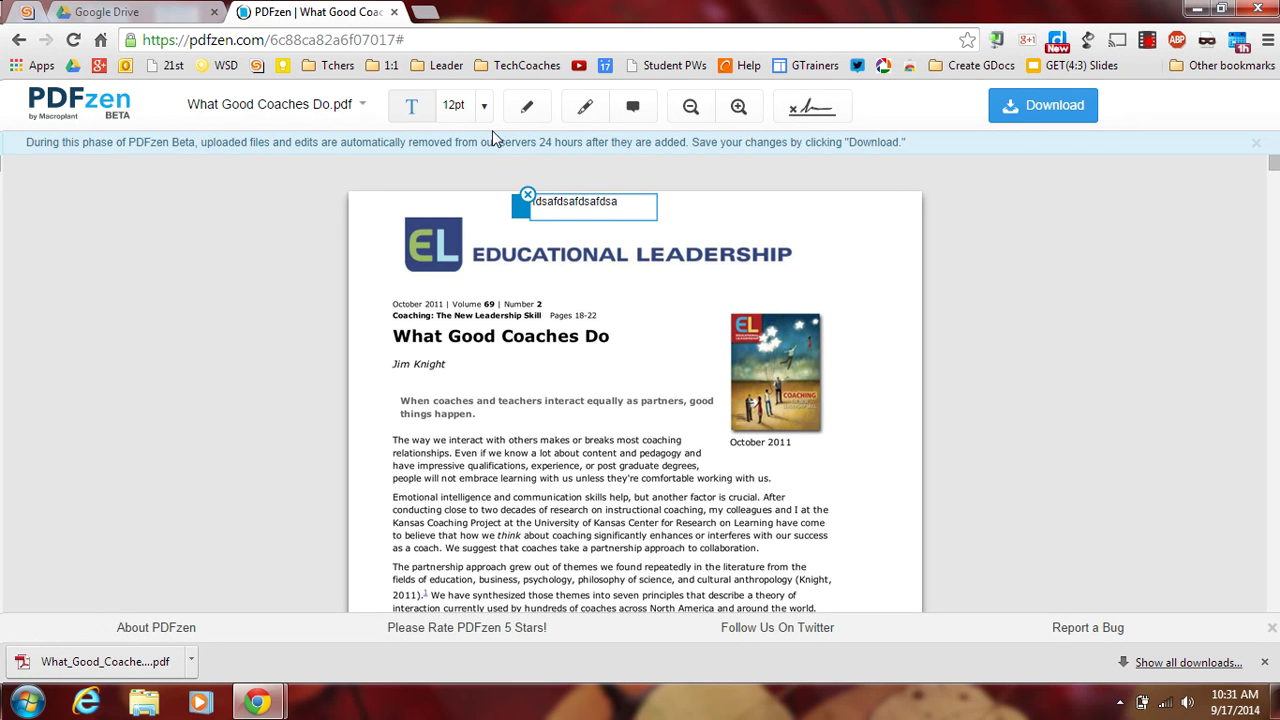
pyautogui.click(527, 107)
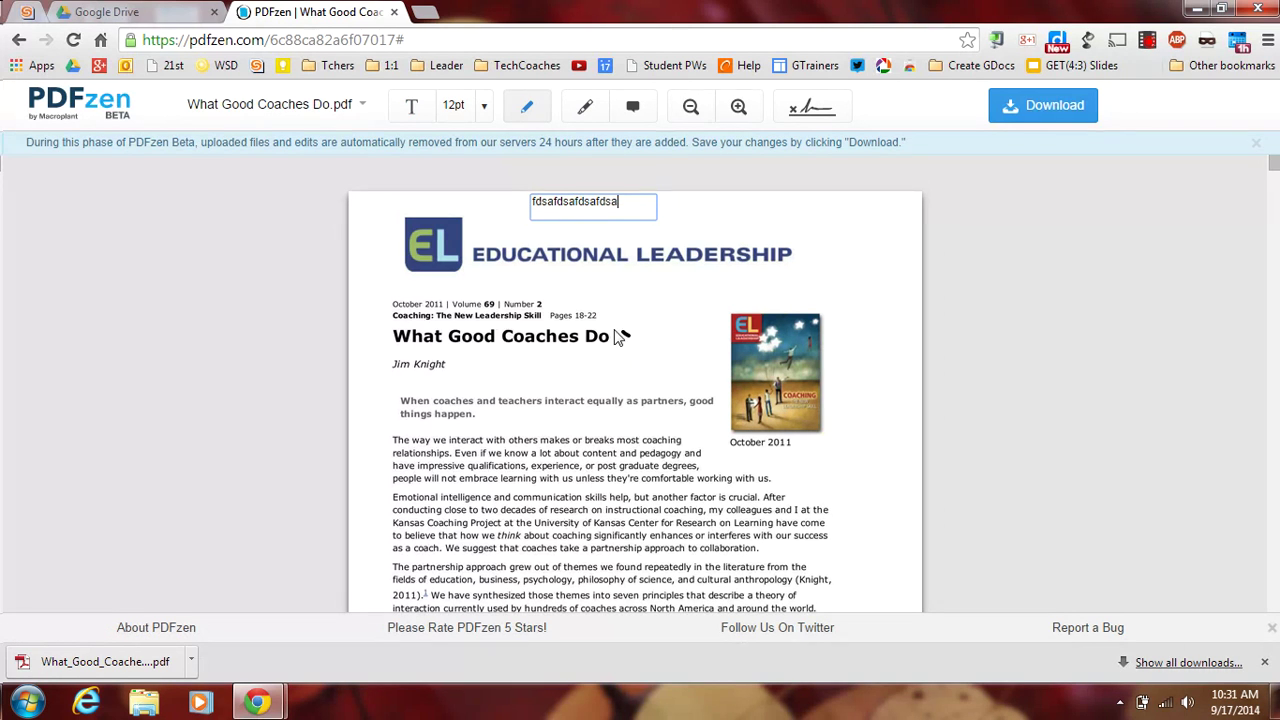
pyautogui.moveTo(630, 335)
pyautogui.mouseDown()
pyautogui.moveTo(714, 372)
pyautogui.moveTo(690, 357)
pyautogui.mouseUp()
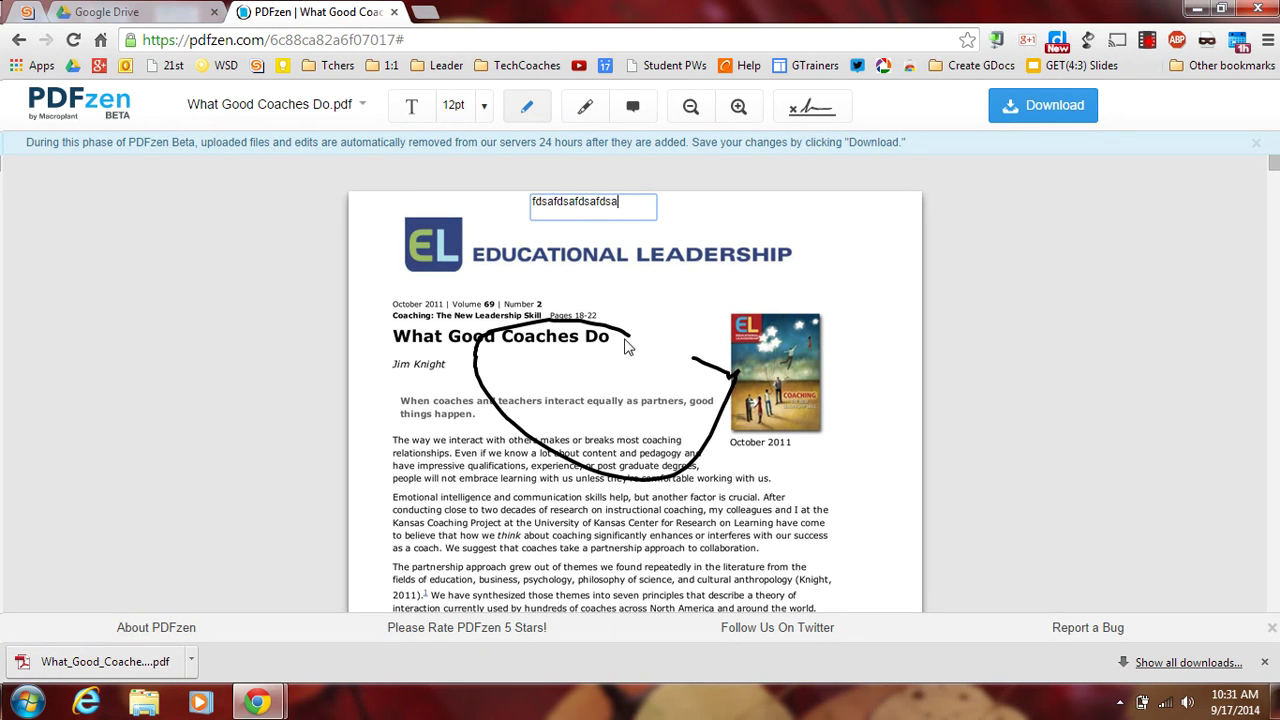
# - Try placing and moving a second text note near the right end of the Educational Leadership banner, and remove it
pyautogui.click(410, 107)
pyautogui.click(765, 235)
pyautogui.write('fdsafds')
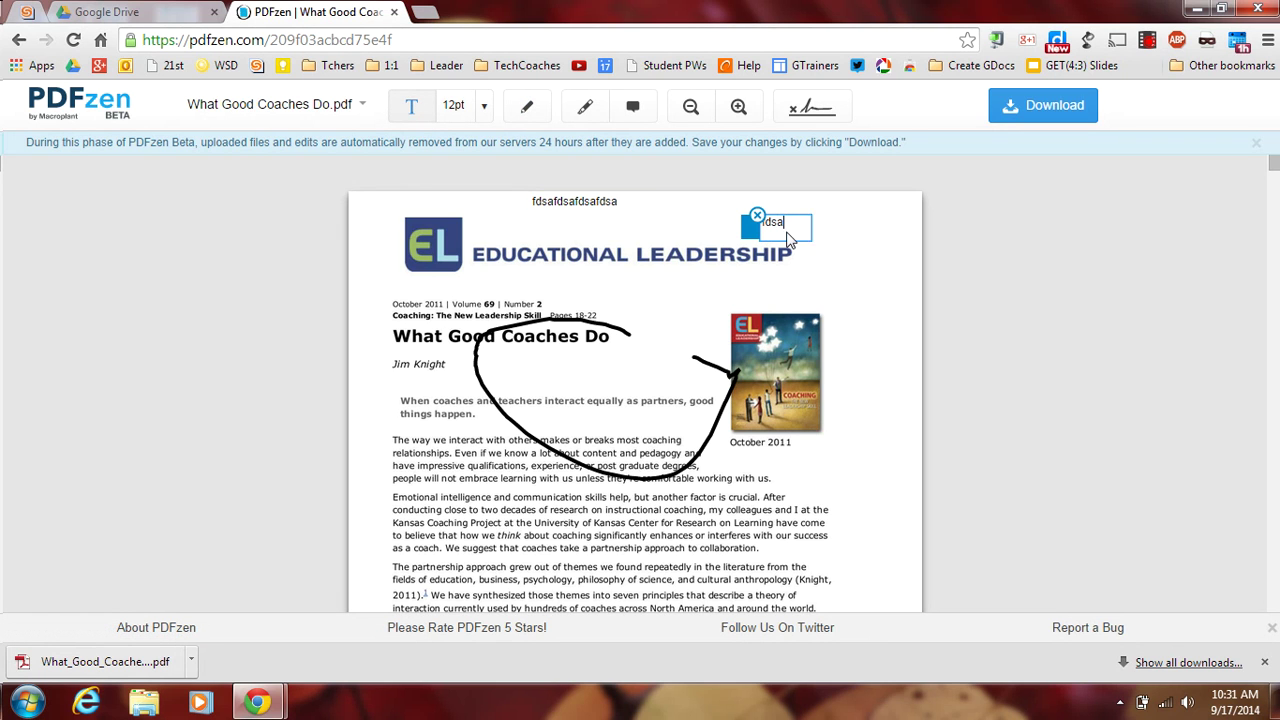
pyautogui.moveTo(743, 222); pyautogui.dragTo(705, 283)
pyautogui.click(705, 284)
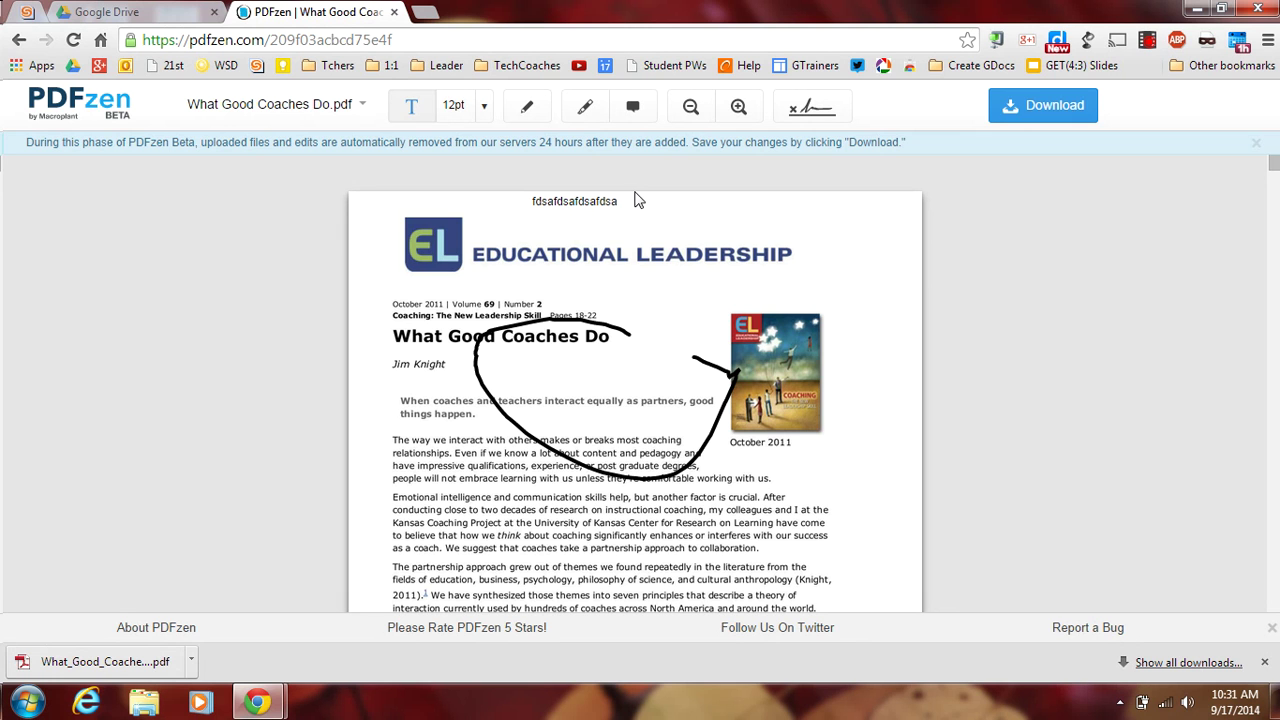
# - Download the annotated PDF to the Desktop as What Good Coaches Do (2).pdf
pyautogui.click(1016, 108)
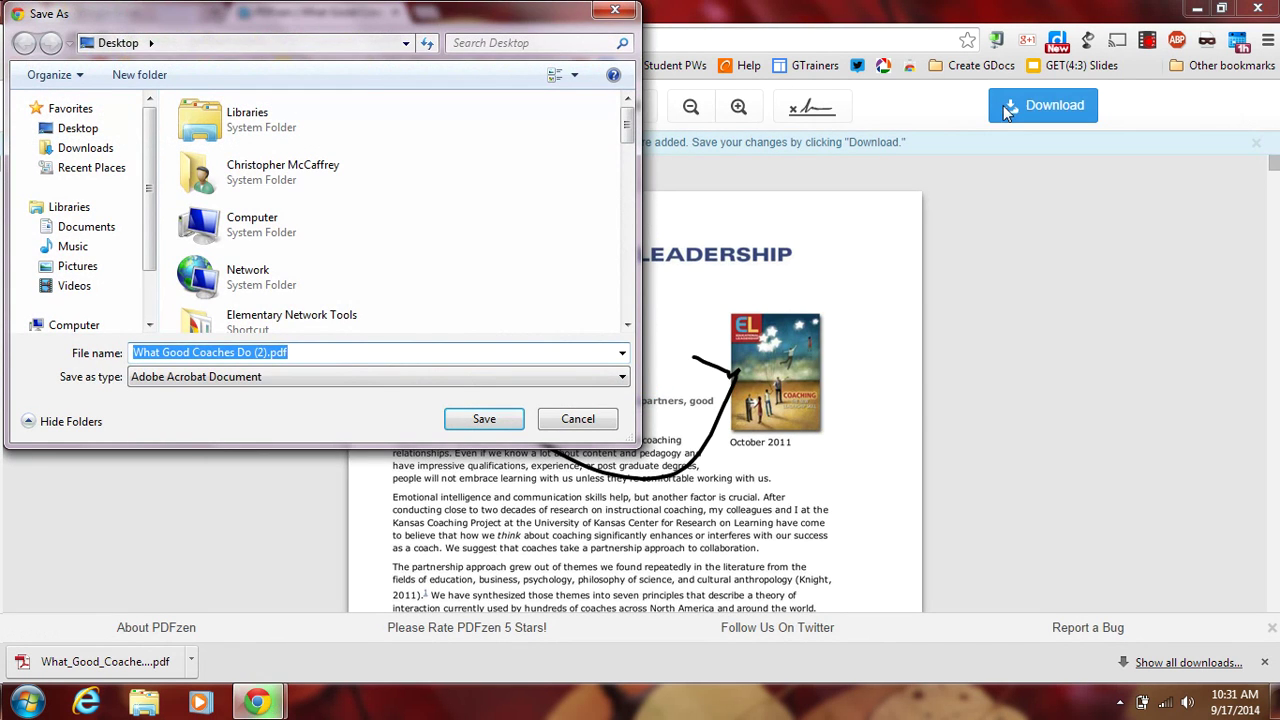
pyautogui.click(490, 420)
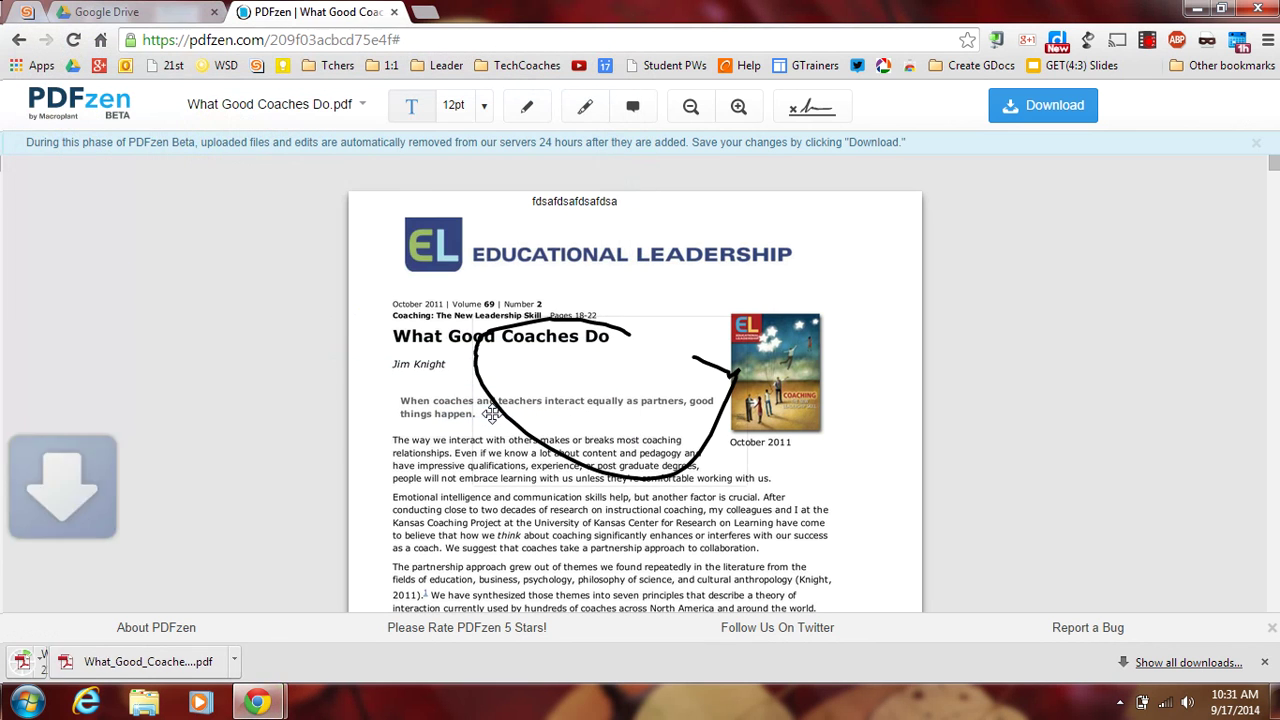
# - Switch to Google Drive and, from the opening options of What Good Coaches Do.pdf, search the connectable apps for "iannotate"
pyautogui.click(140, 12)
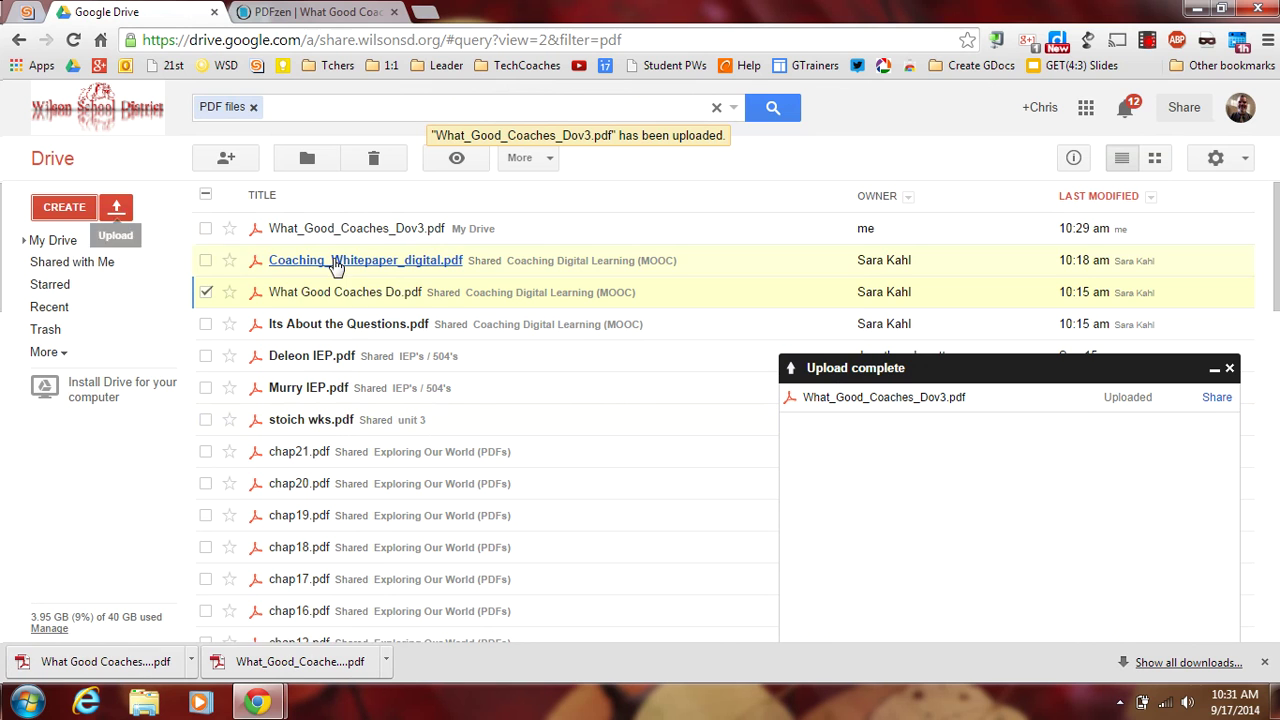
pyautogui.rightClick(348, 300)
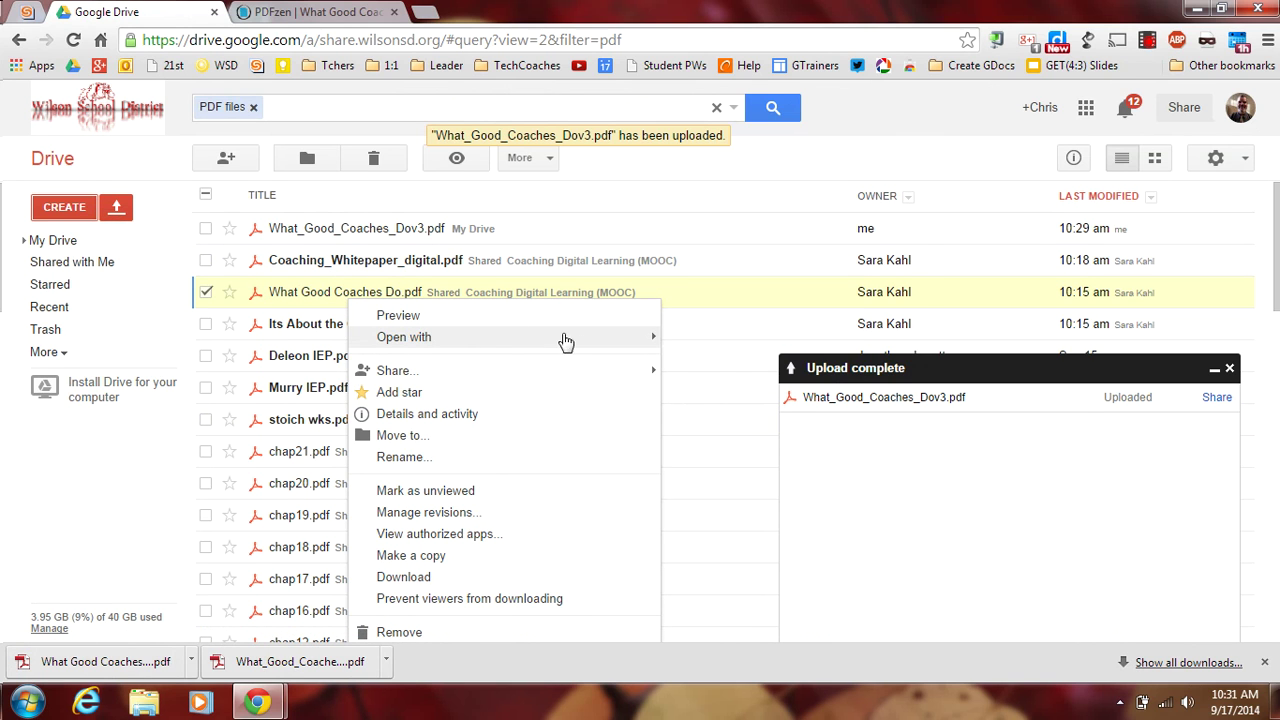
pyautogui.moveTo(646, 345)
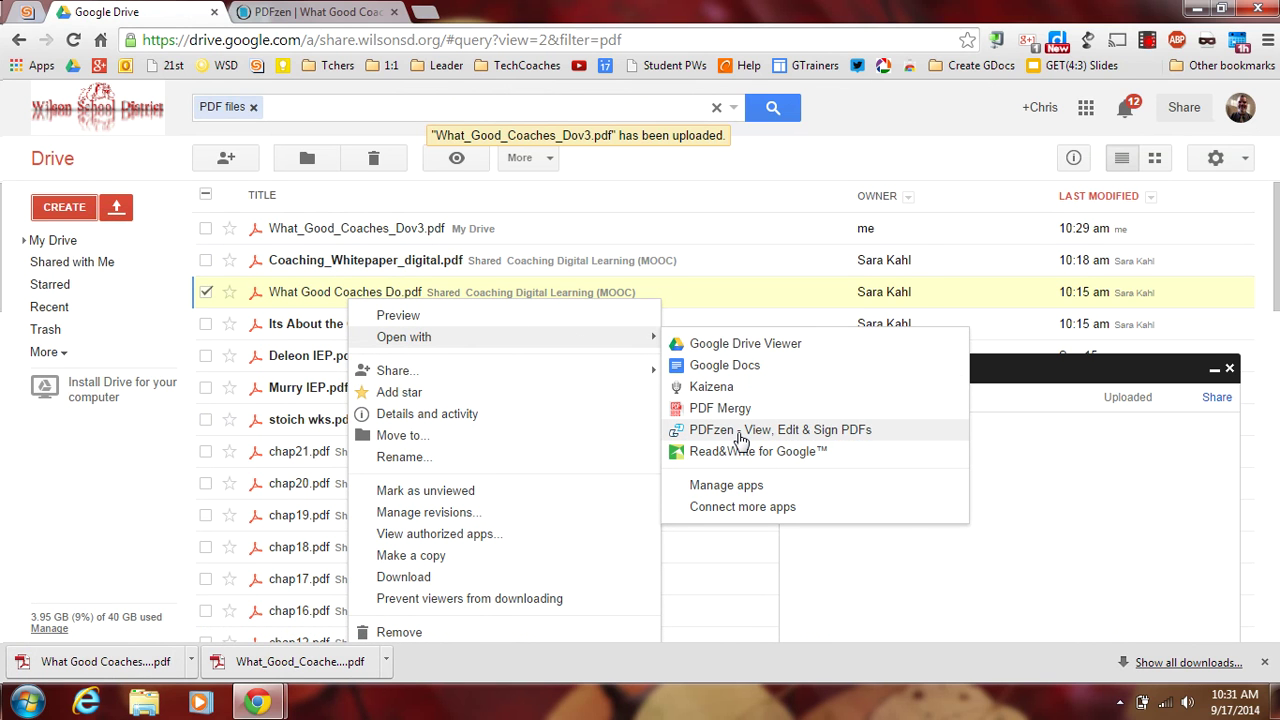
pyautogui.click(757, 508)
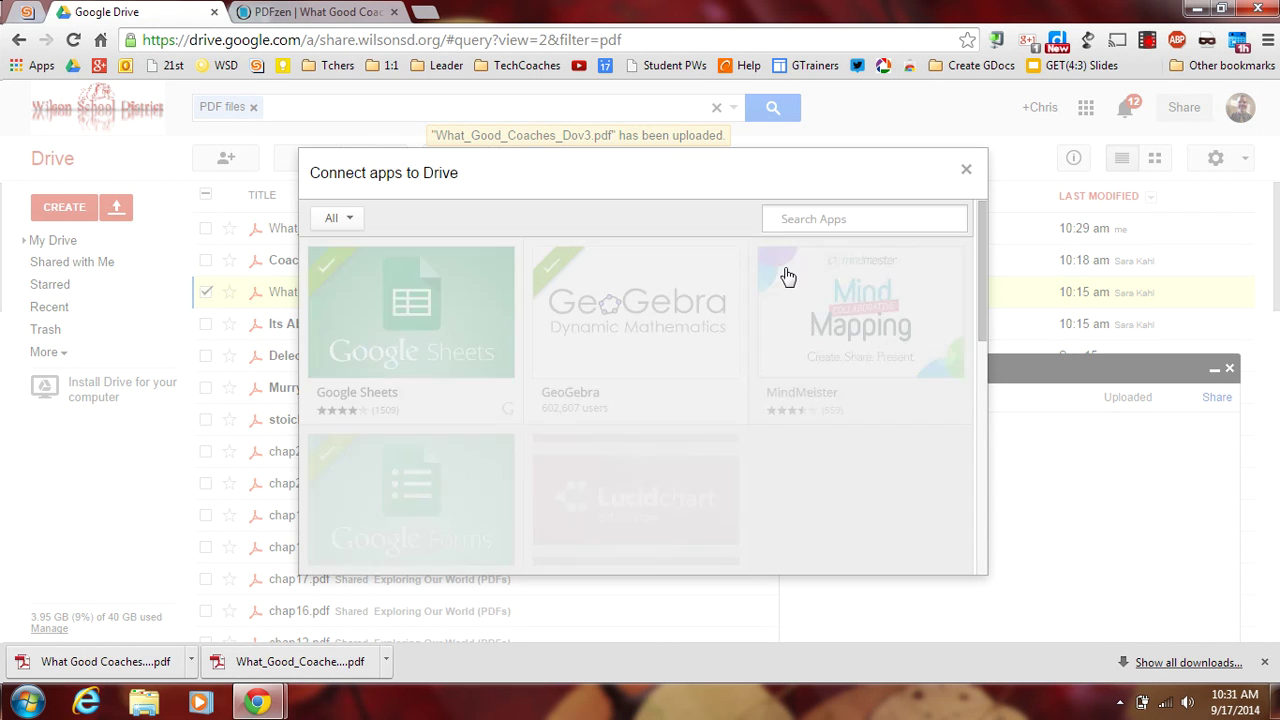
pyautogui.moveTo(788, 272)
pyautogui.write('ianon')
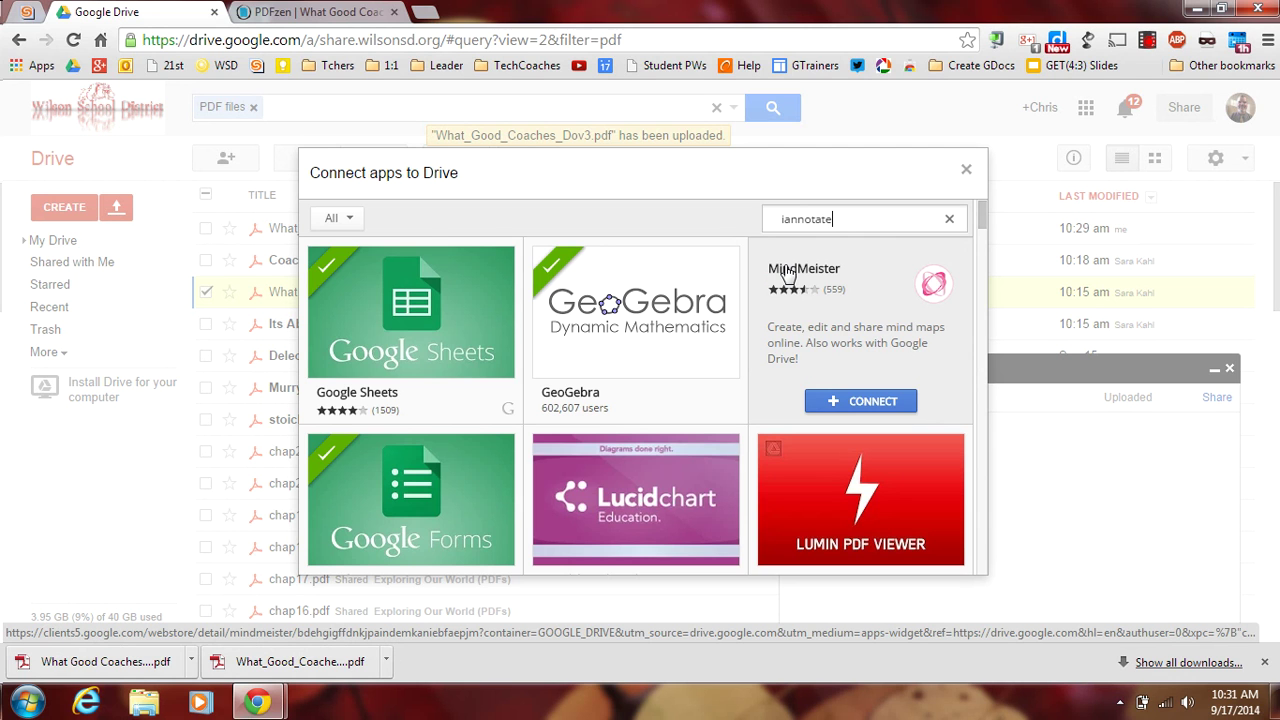
pyautogui.press('Return')
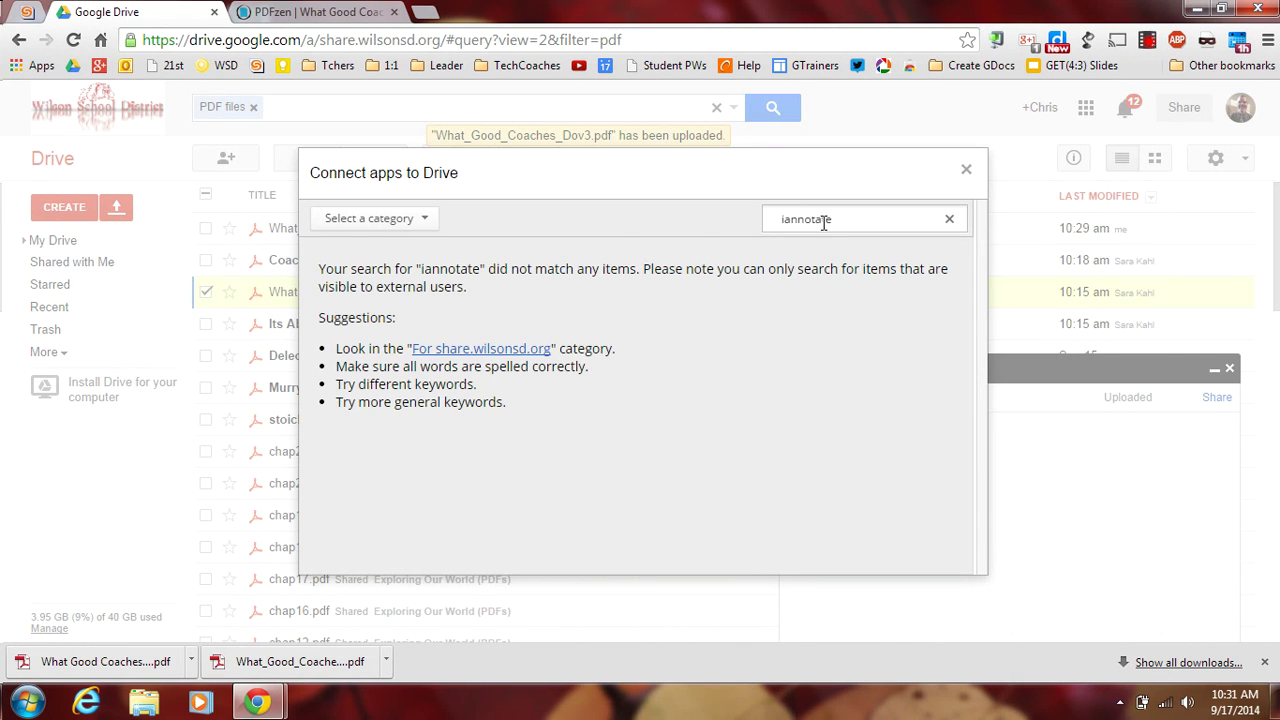
# - Search the connectable apps for "annotate" and look through the results
pyautogui.doubleClick(836, 216)
pyautogui.write('a')
pyautogui.press('Return')
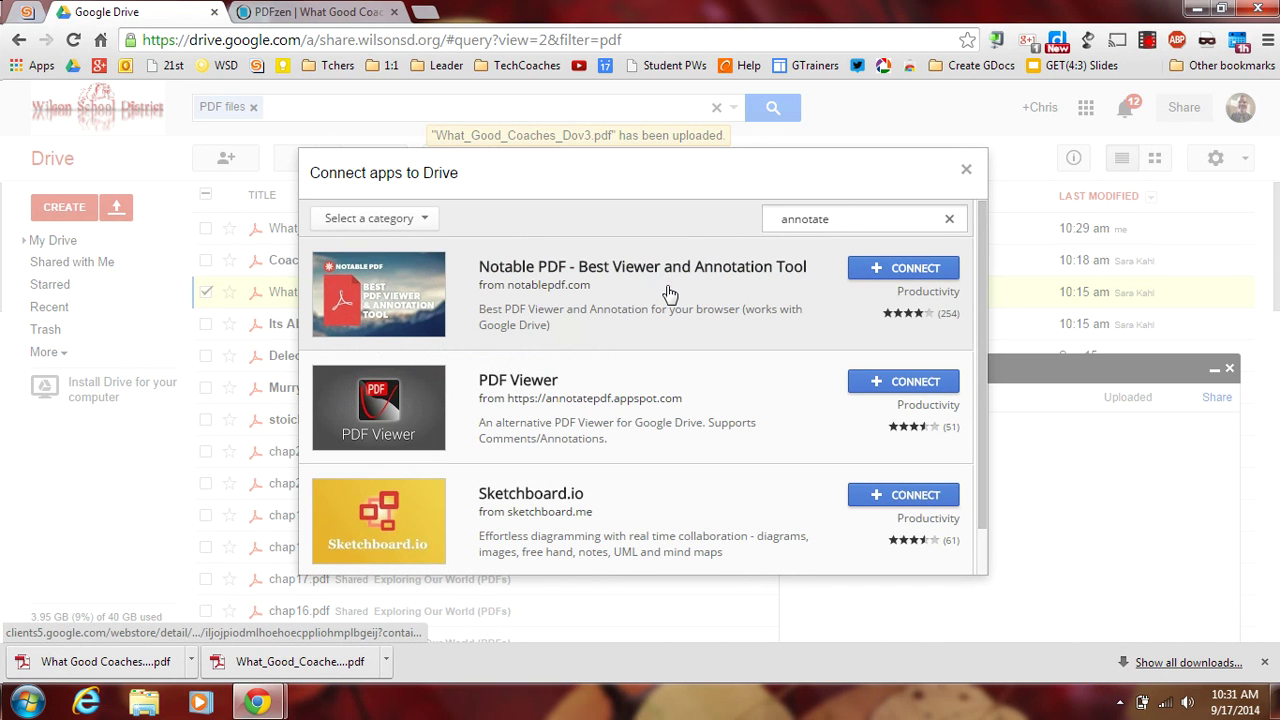
pyautogui.scroll(-1, 623, 320)
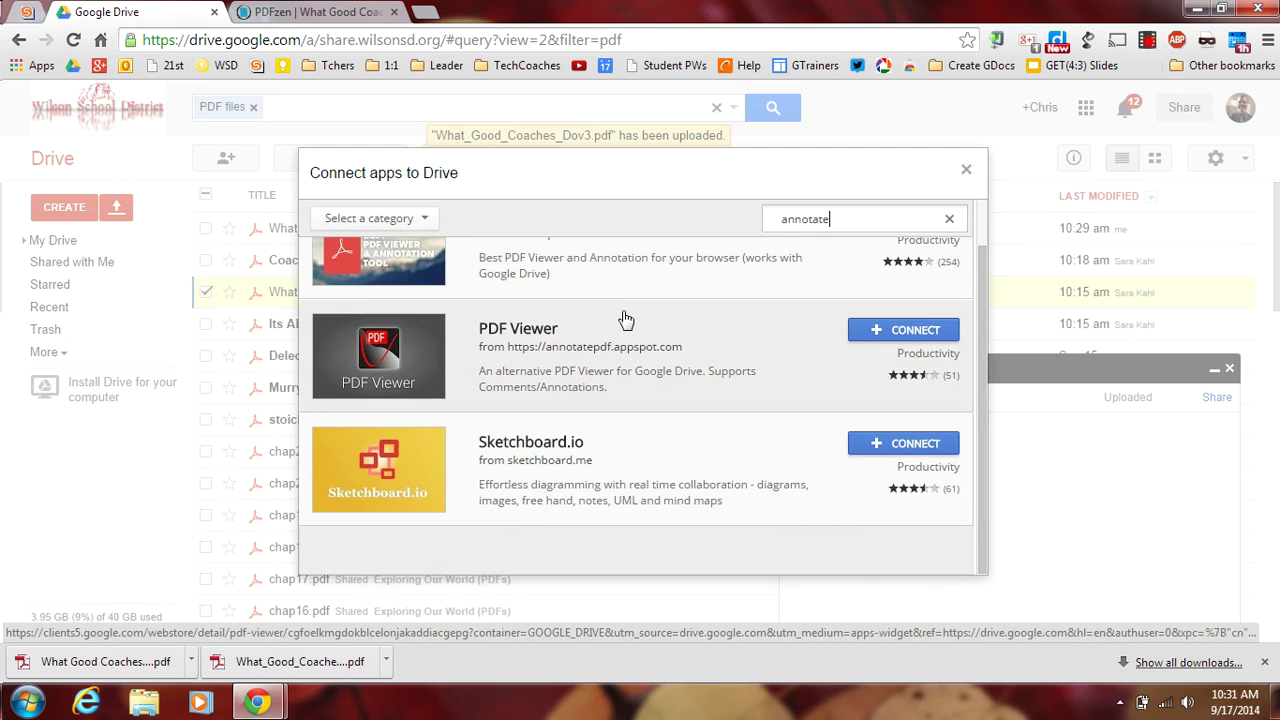
pyautogui.scroll(1, 625, 318)
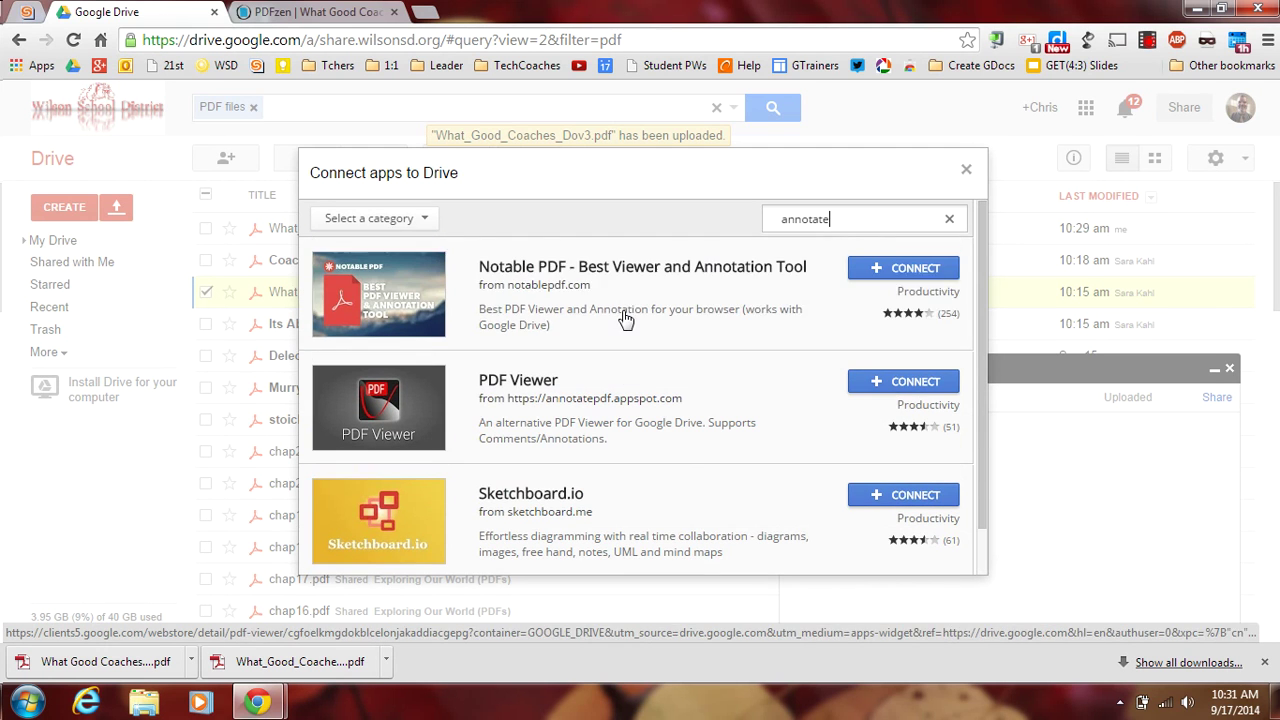
# - View the details of Notable PDF - Best Viewer and Annotation Tool, including its screenshots and overview
pyautogui.click(533, 310)
pyautogui.scroll(-2, 652, 368)
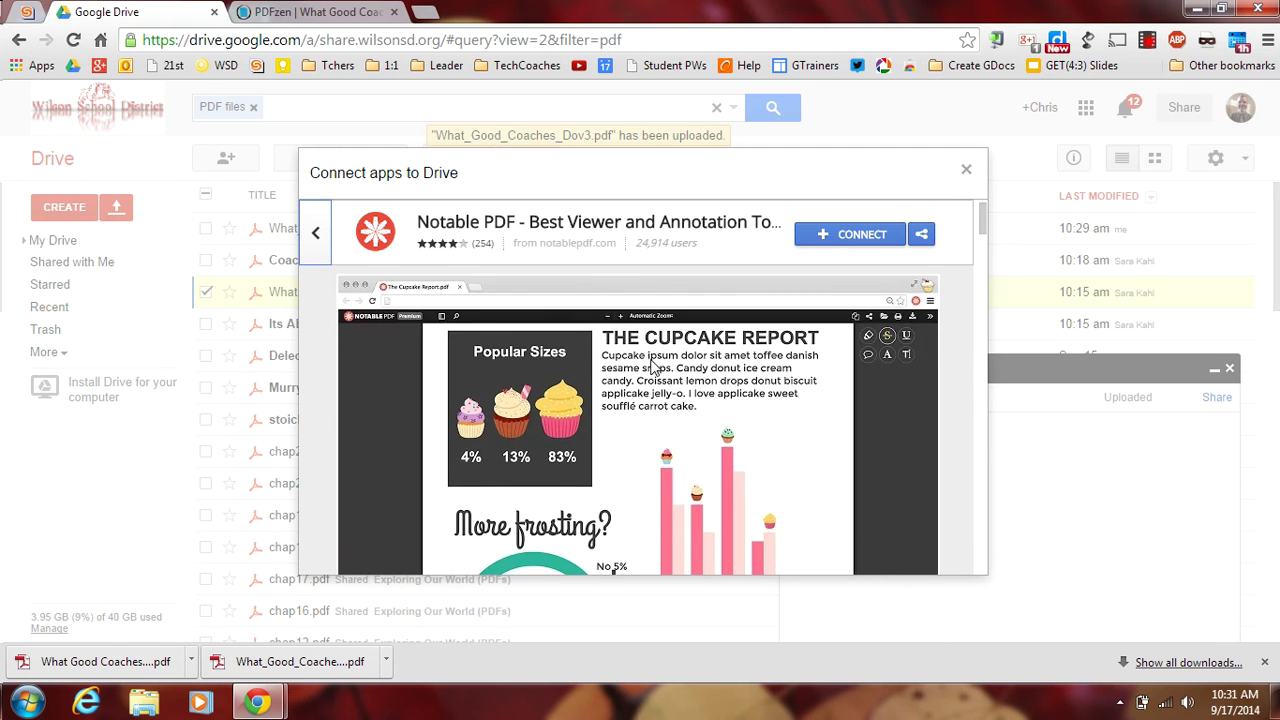
pyautogui.scroll(-5, 652, 368)
pyautogui.scroll(-6, 650, 368)
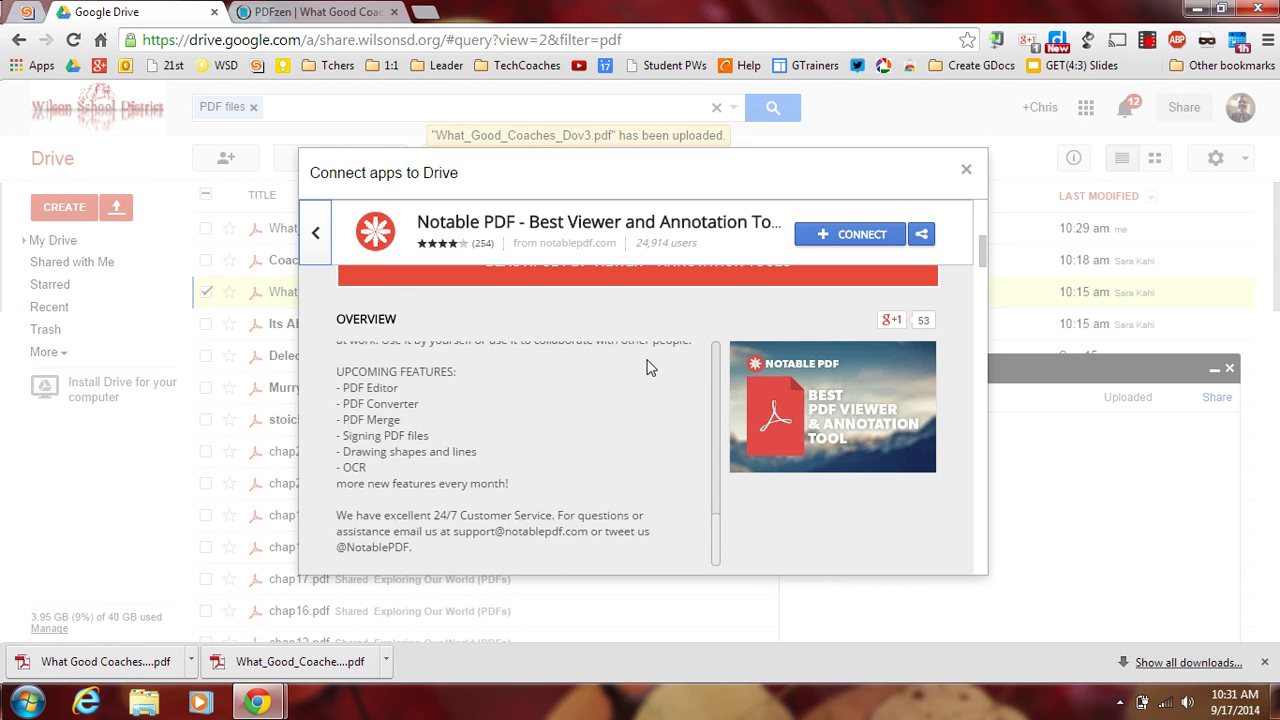
pyautogui.scroll(12, 650, 368)
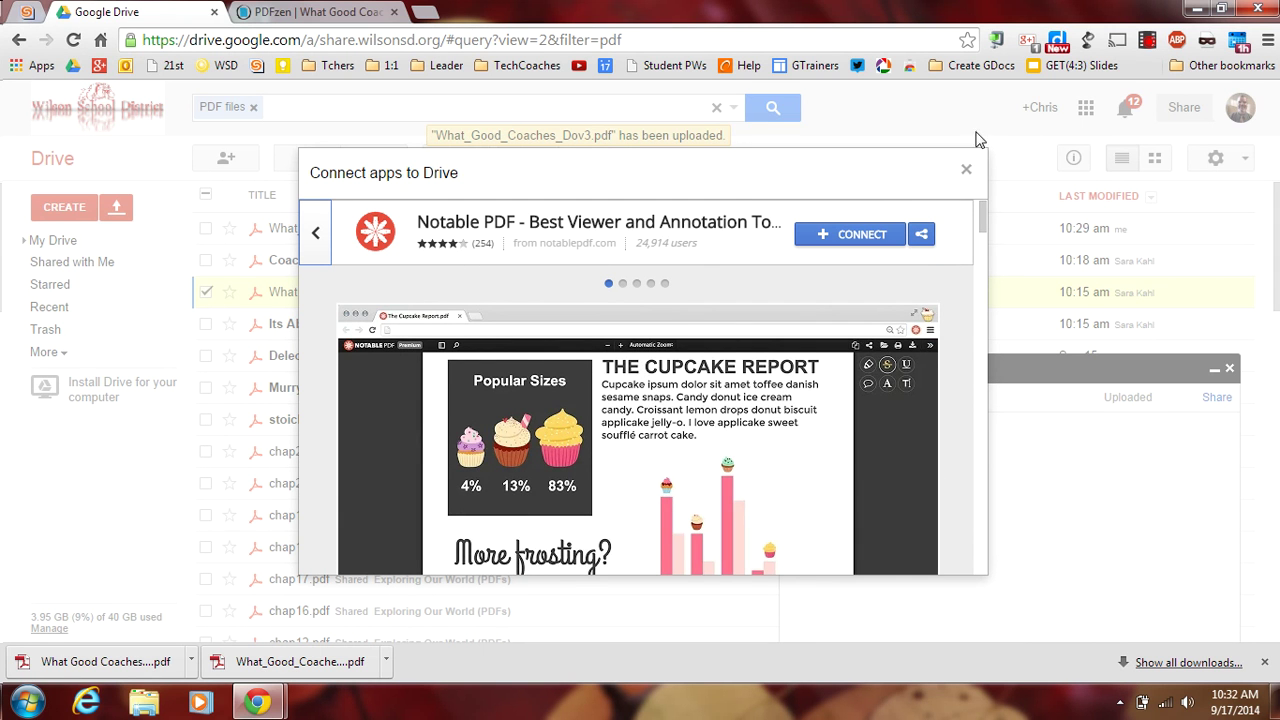
# - Close the app gallery and the PDFzen browser tab
pyautogui.click(965, 172)
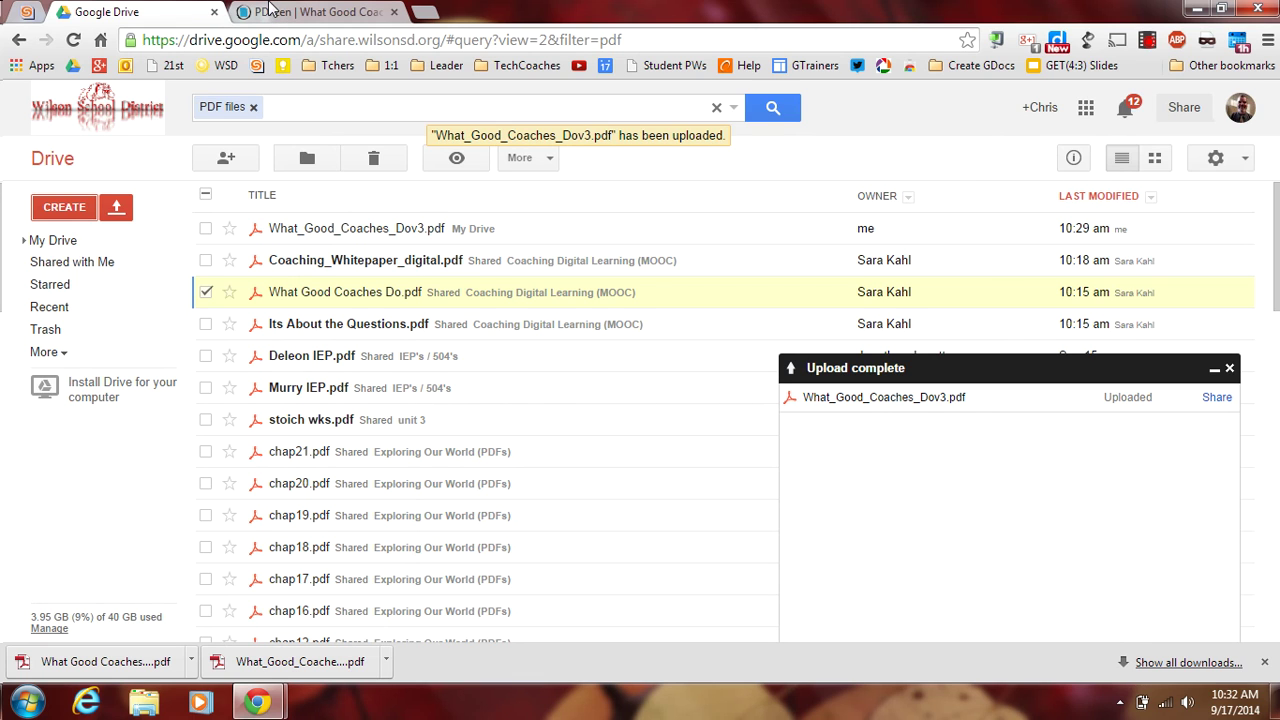
pyautogui.click(394, 12)
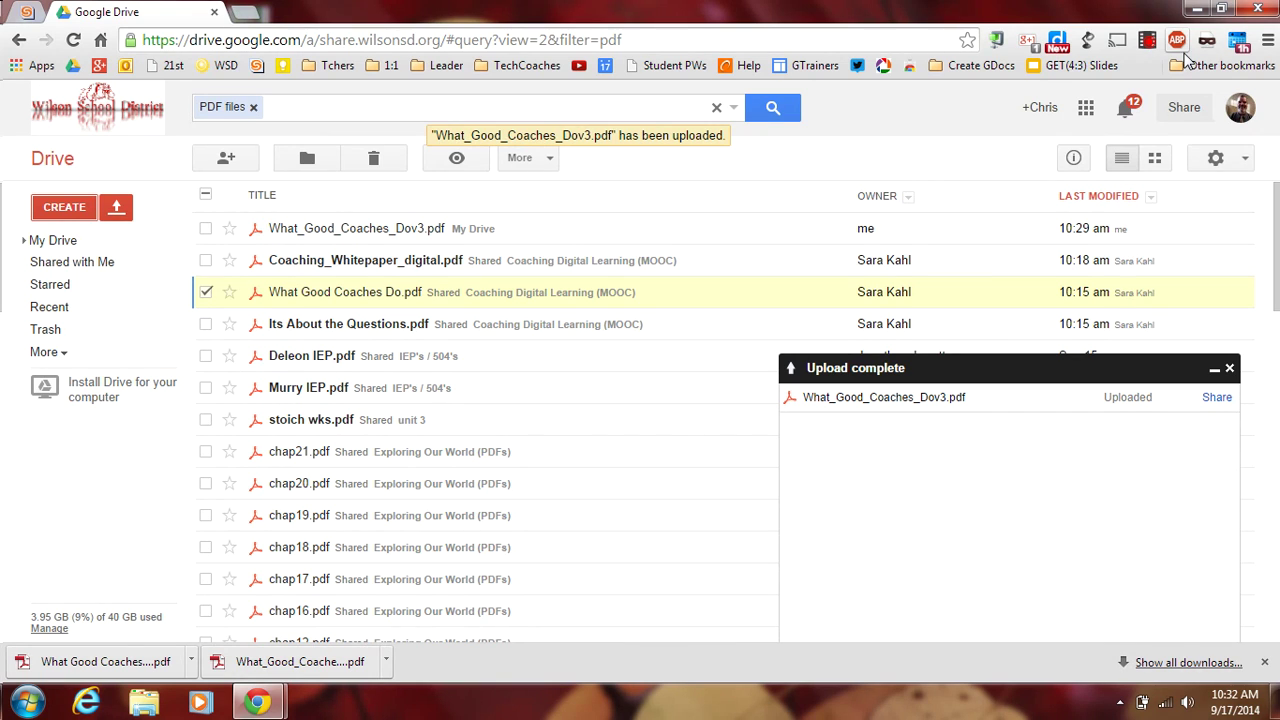